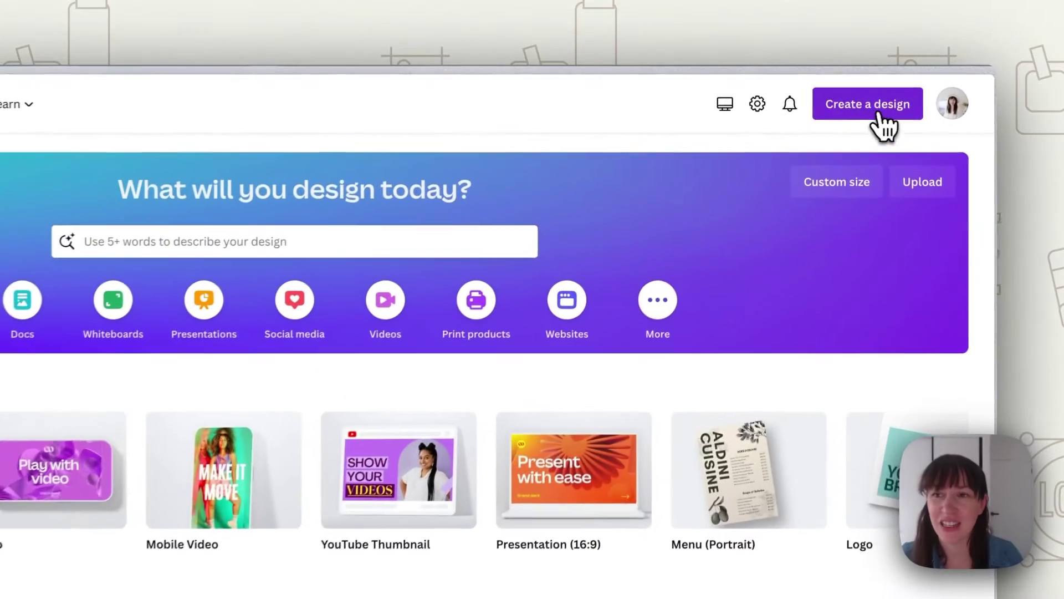
Start a new 1920 × 1080 px video design from Create a design.
click(877, 84)
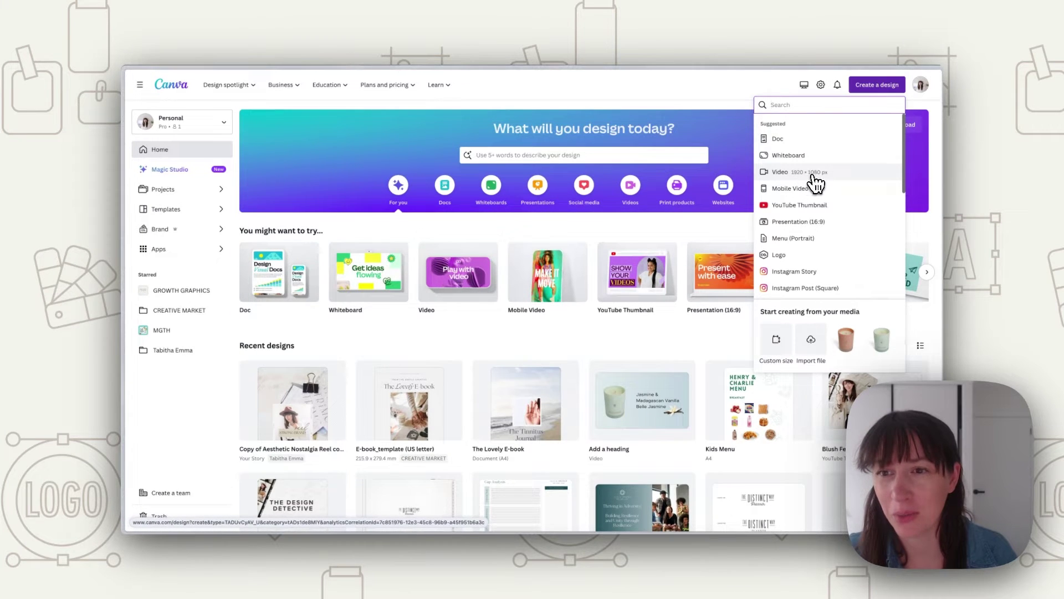
click(815, 176)
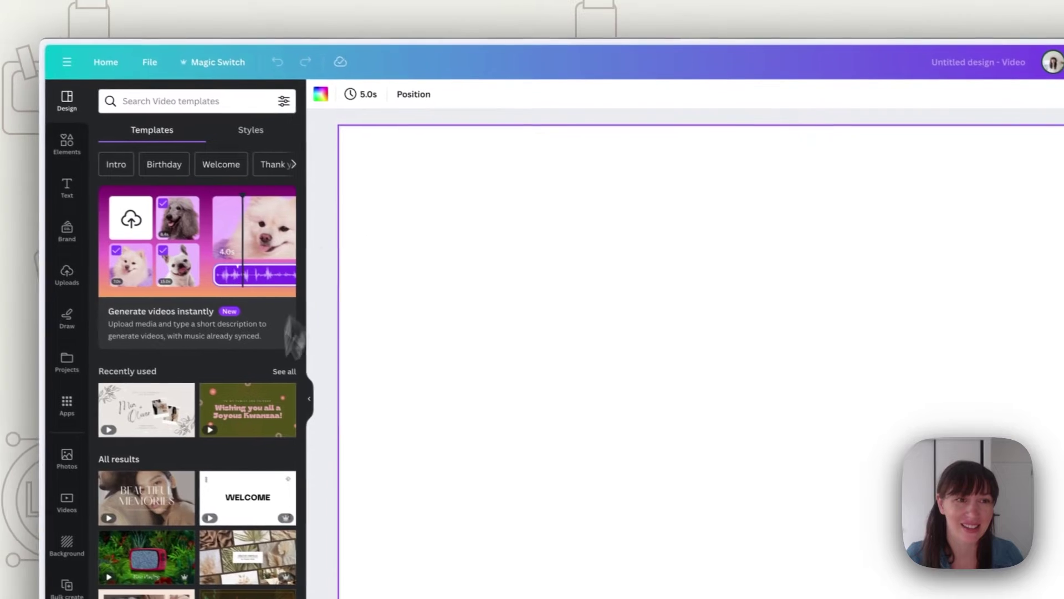
Turn the page background into a gradient with a pale blue #E1E8F4 first stop.
click(321, 97)
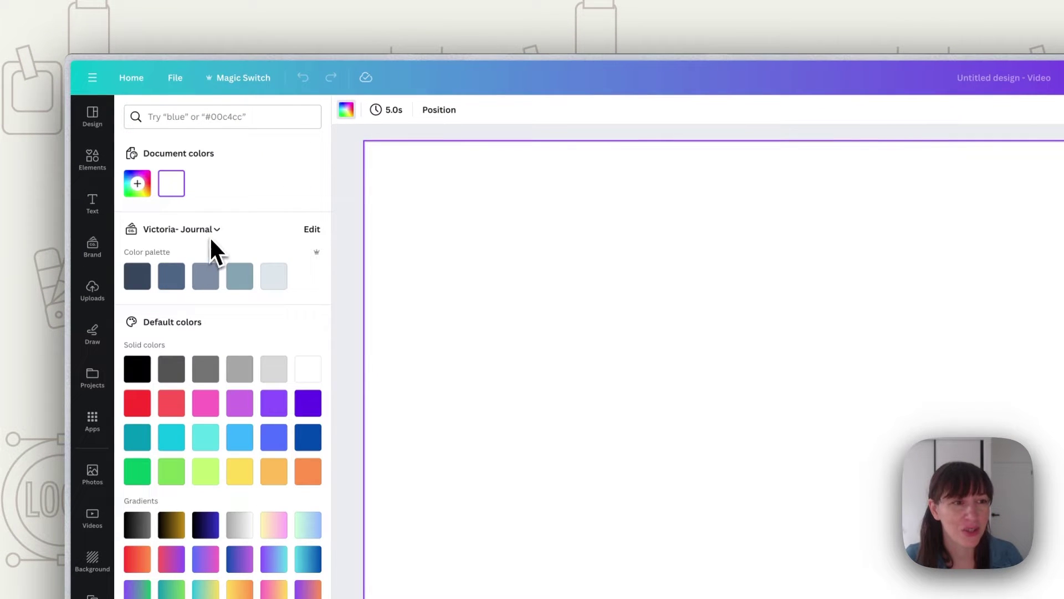
click(140, 186)
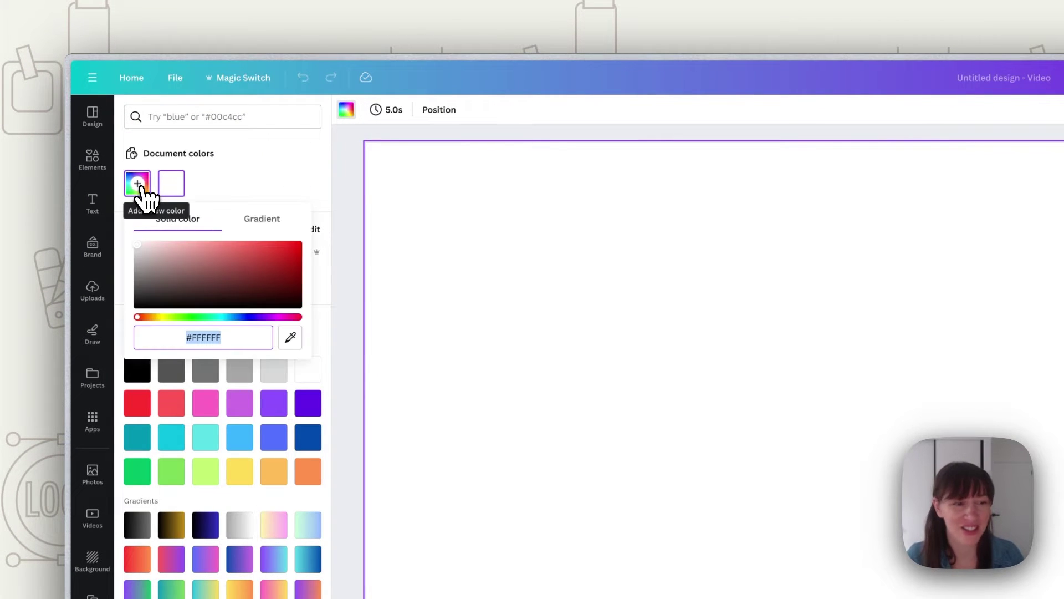
click(252, 220)
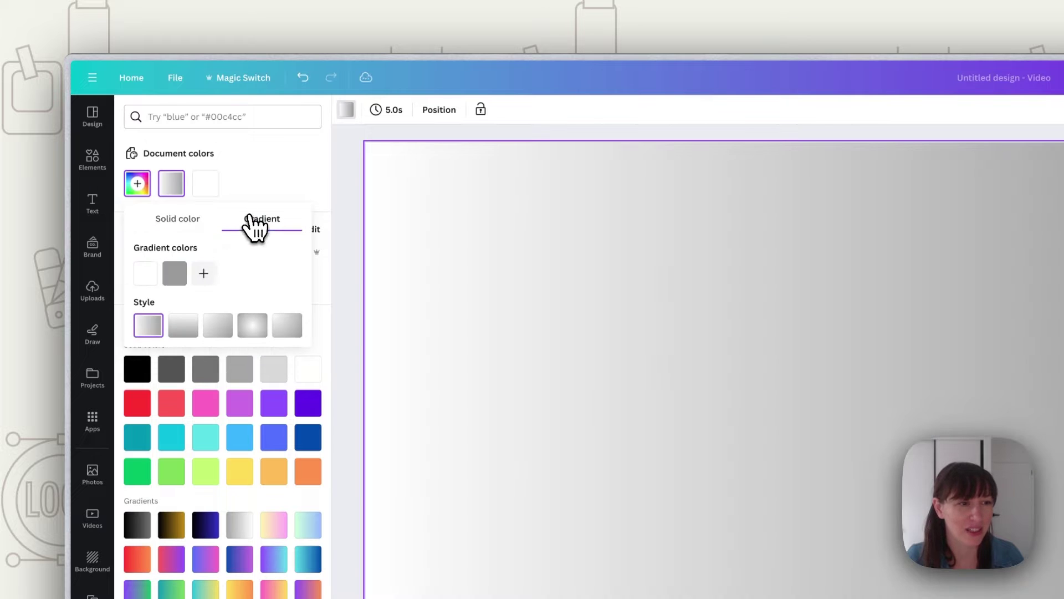
click(147, 273)
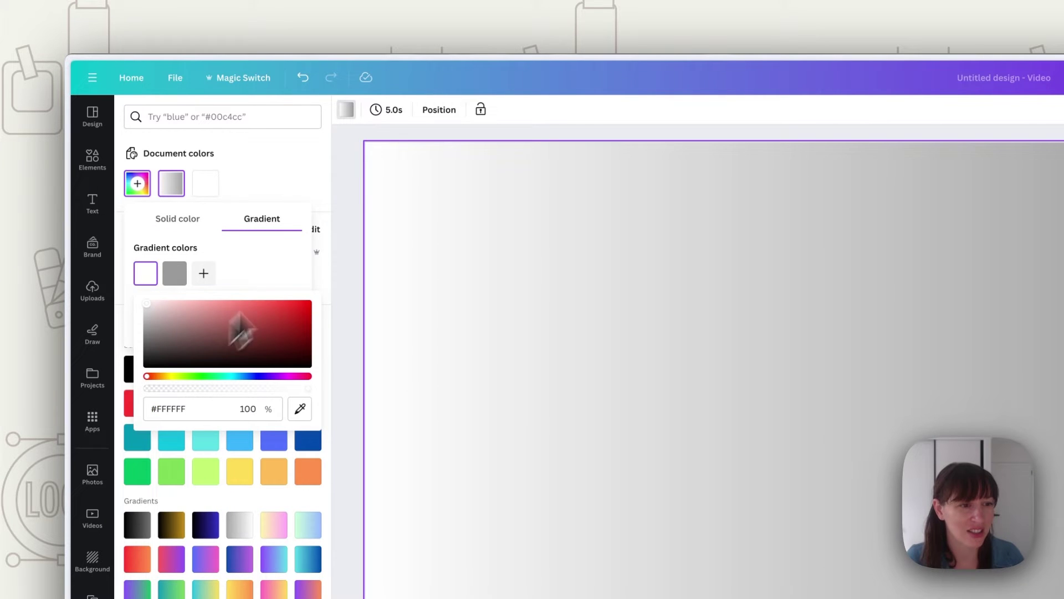
drag(237, 376, 239, 378)
drag(183, 319, 156, 303)
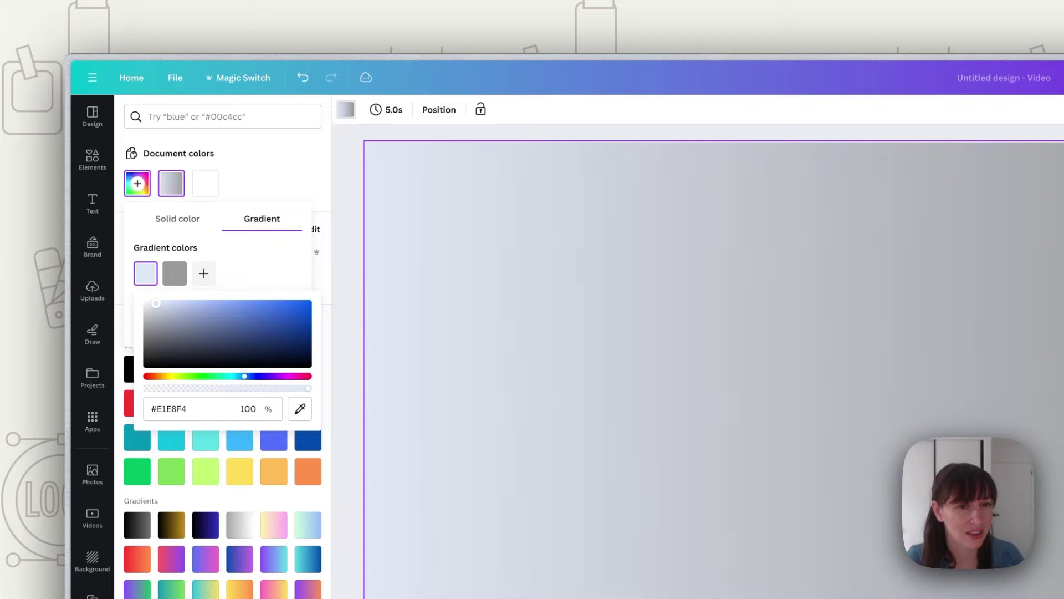
Set the gradient's second stop to lavender #ADAFDB.
click(175, 274)
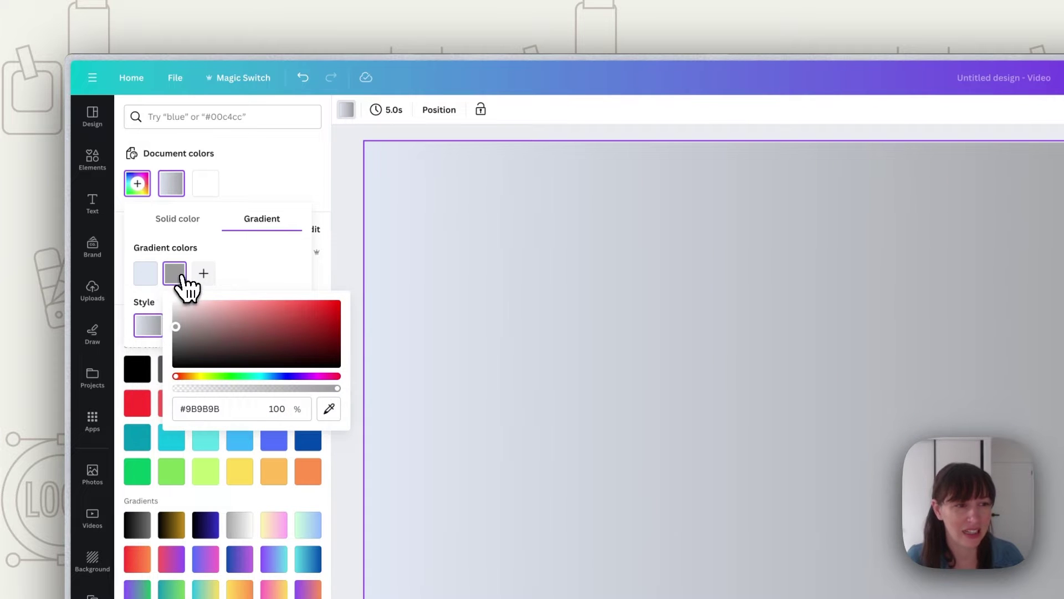
click(228, 331)
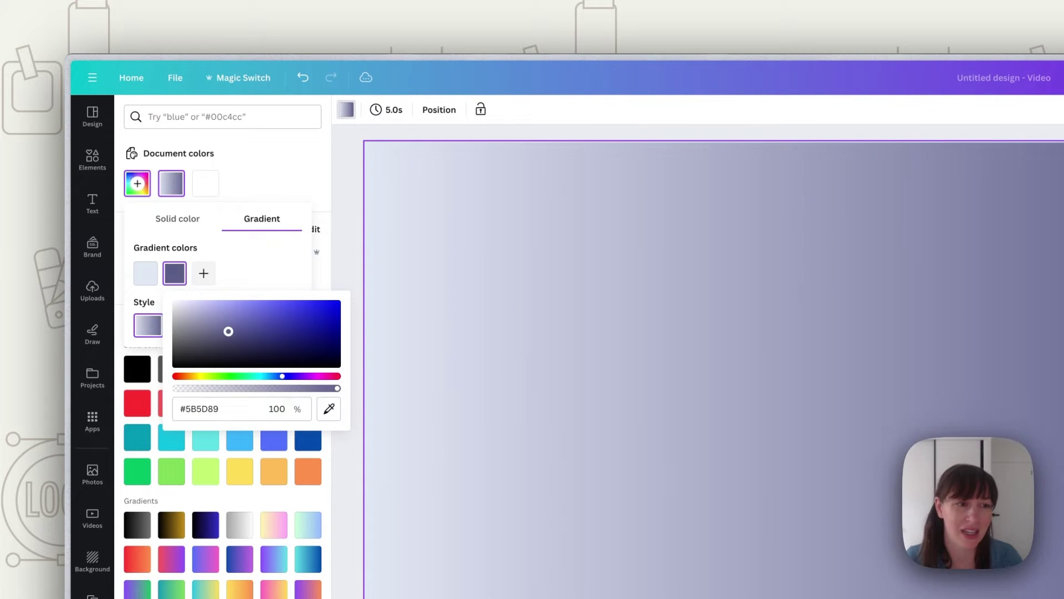
drag(227, 329, 209, 312)
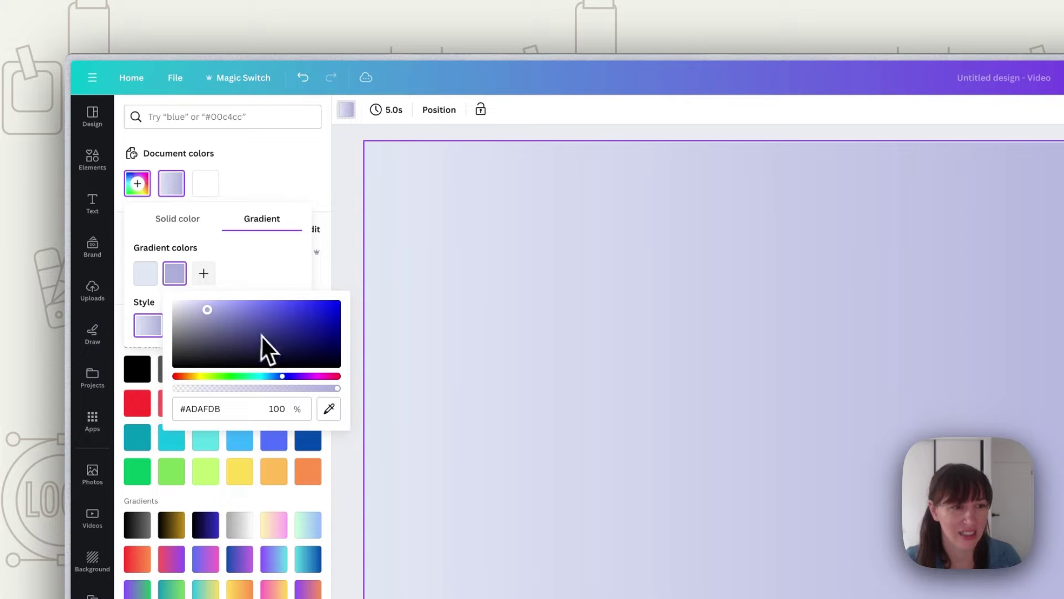
drag(285, 379, 293, 377)
click(304, 213)
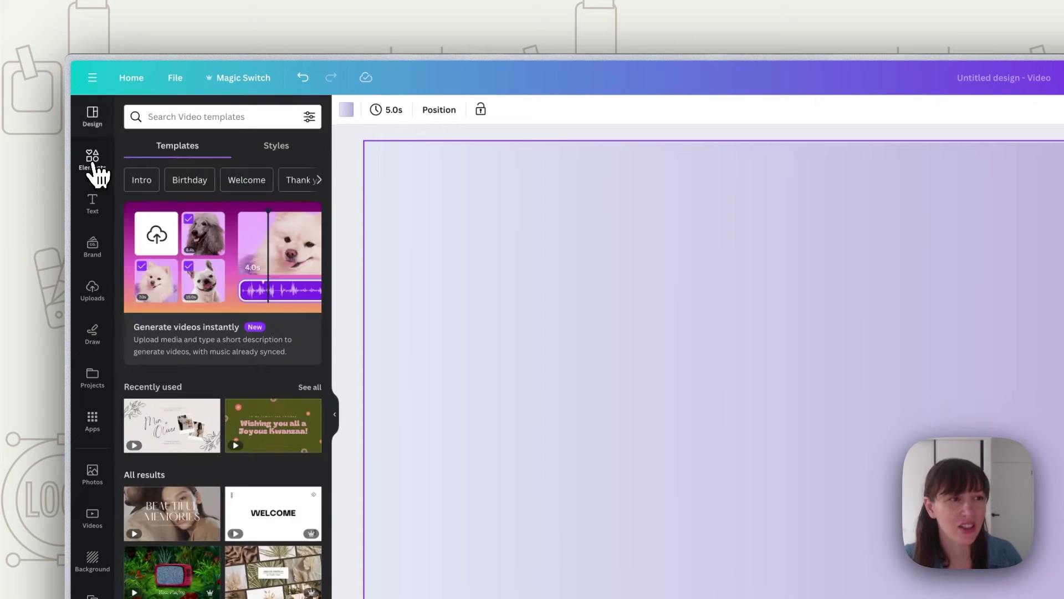
Add a circle shape from Elements, enlarge it and place it right of centre.
click(96, 166)
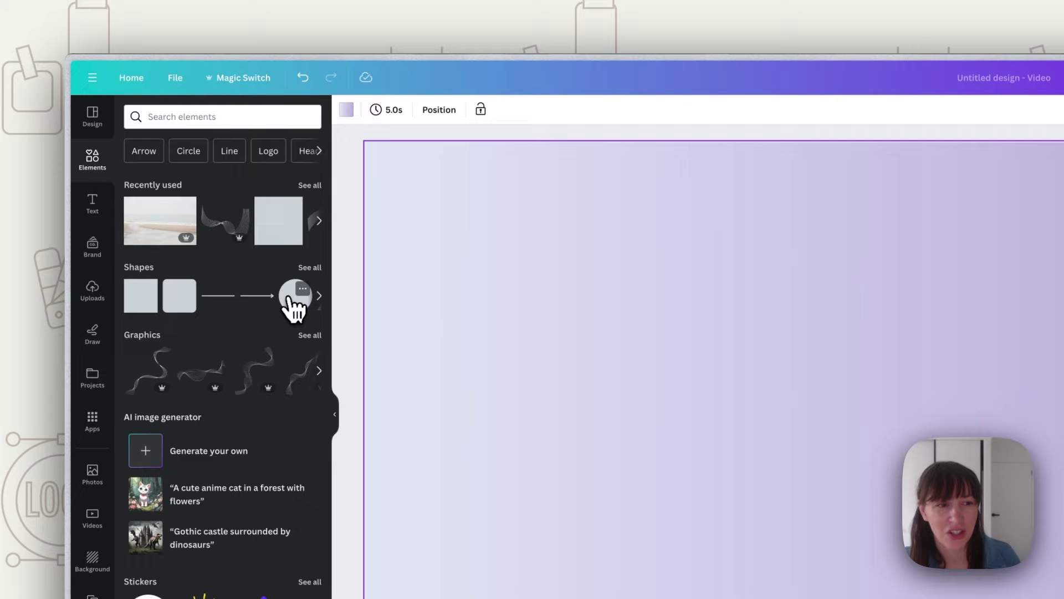
click(294, 300)
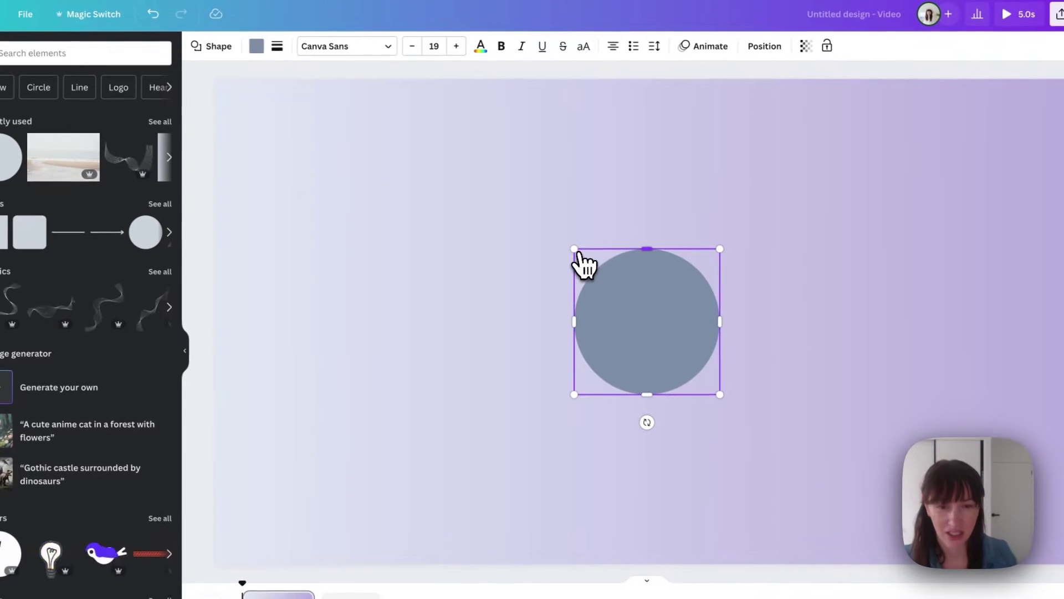
drag(574, 249, 432, 144)
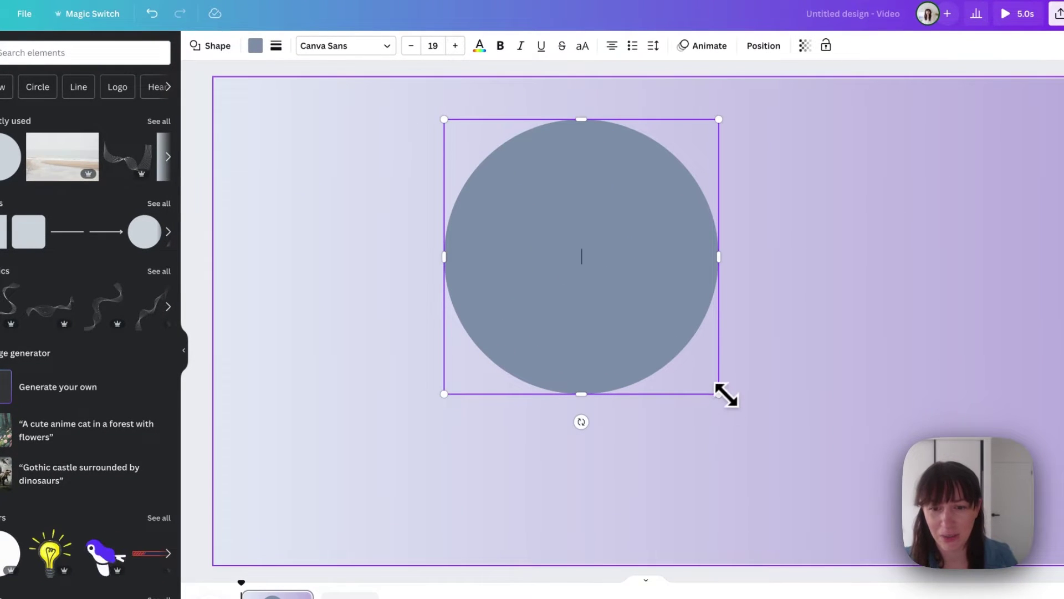
drag(722, 392, 760, 422)
drag(653, 323, 691, 368)
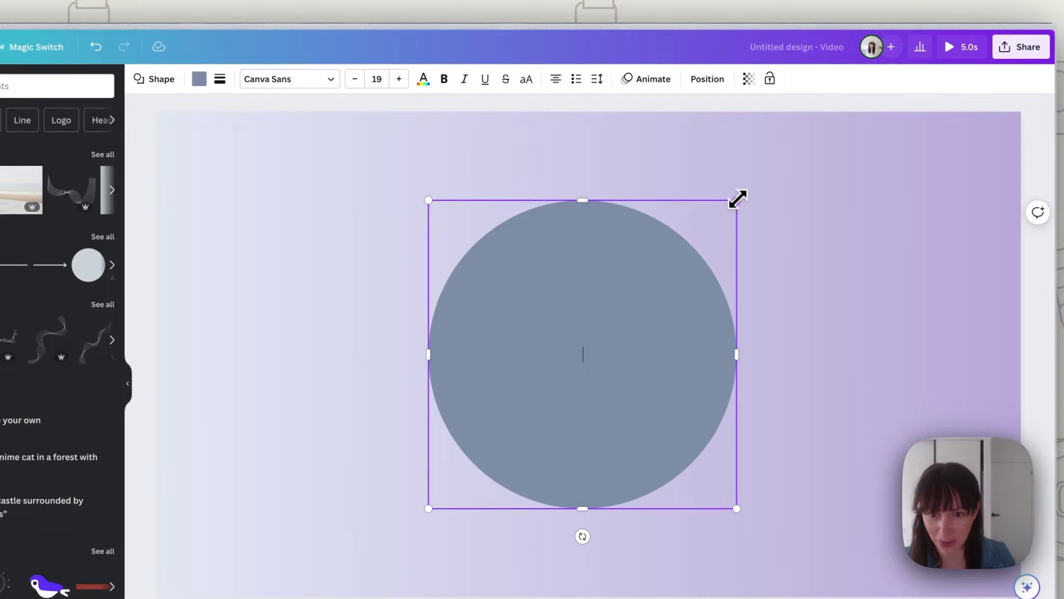
drag(738, 198, 697, 237)
drag(662, 314, 675, 294)
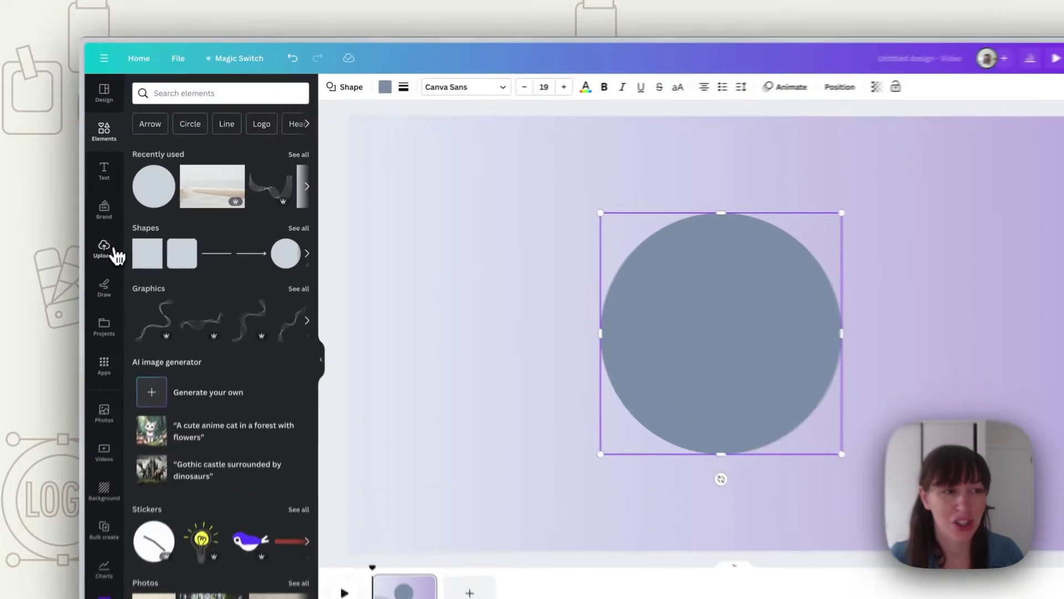
Place the green, peach, maroon and black candle photos from Uploads across the page.
click(139, 227)
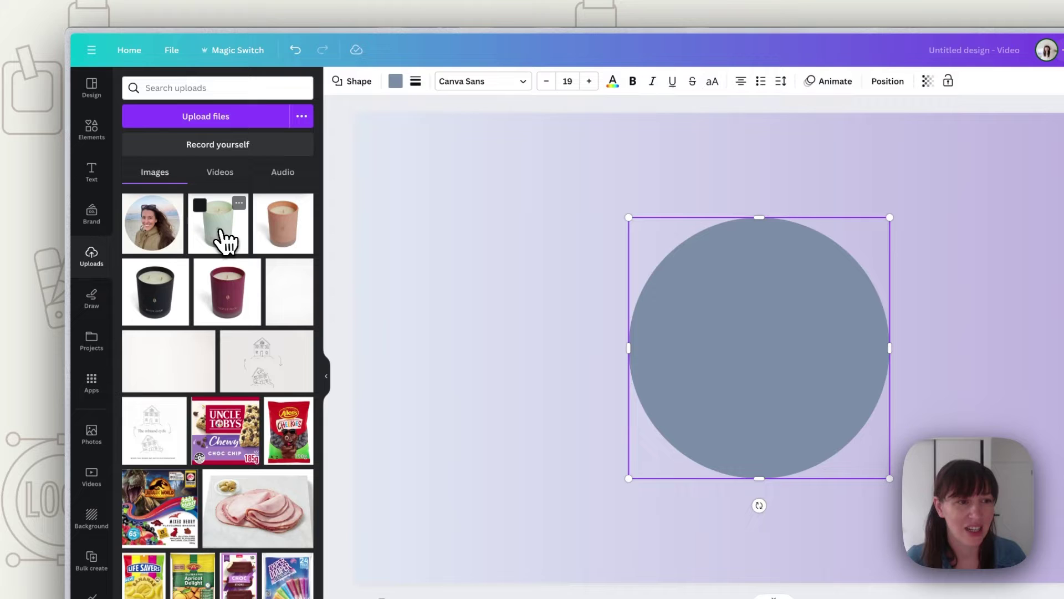
click(221, 238)
click(304, 235)
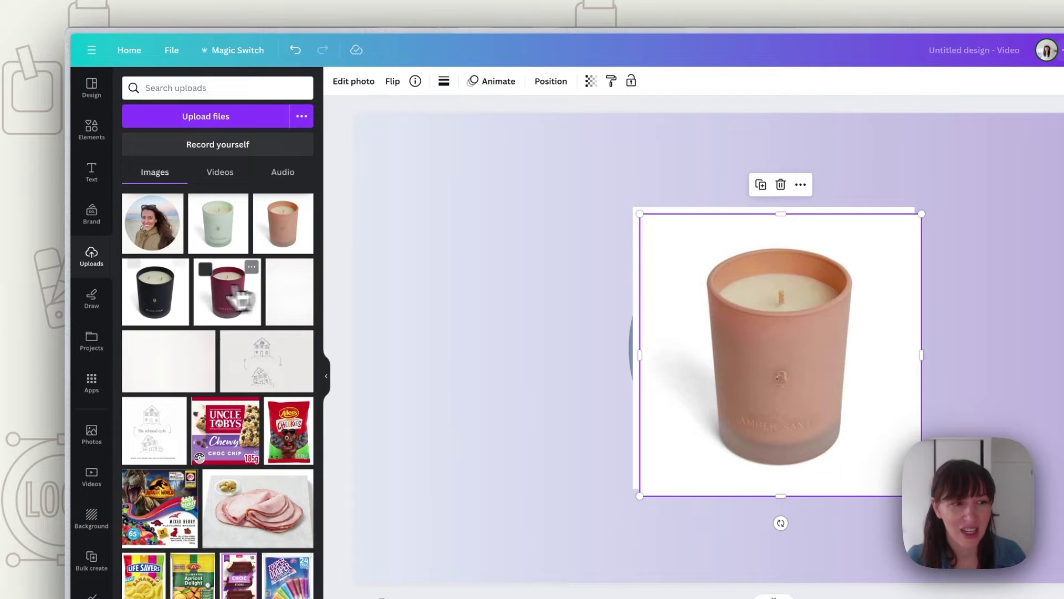
drag(241, 299, 998, 347)
drag(757, 347, 595, 308)
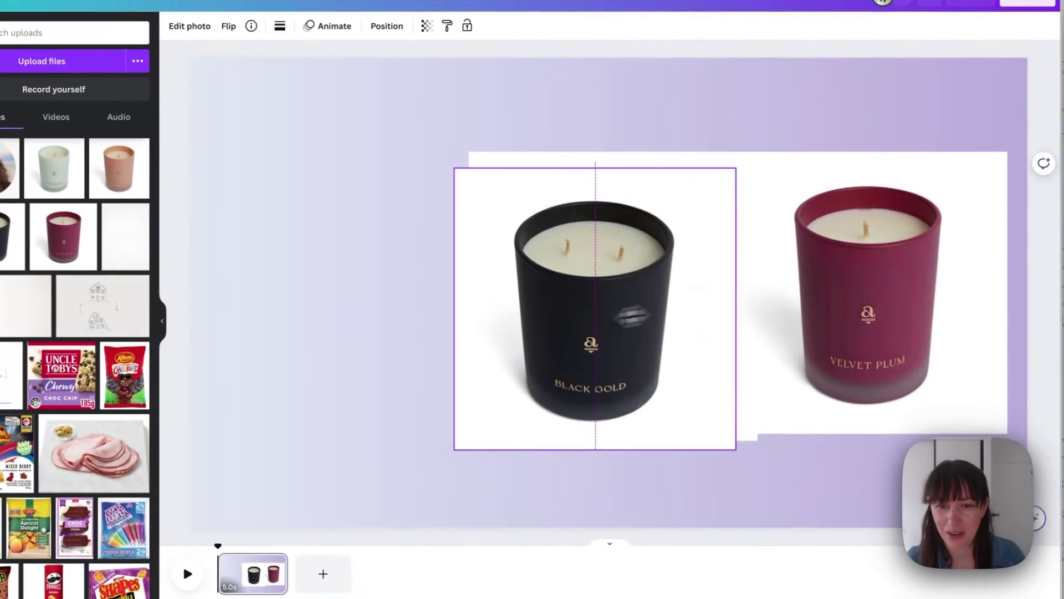
drag(443, 299, 624, 306)
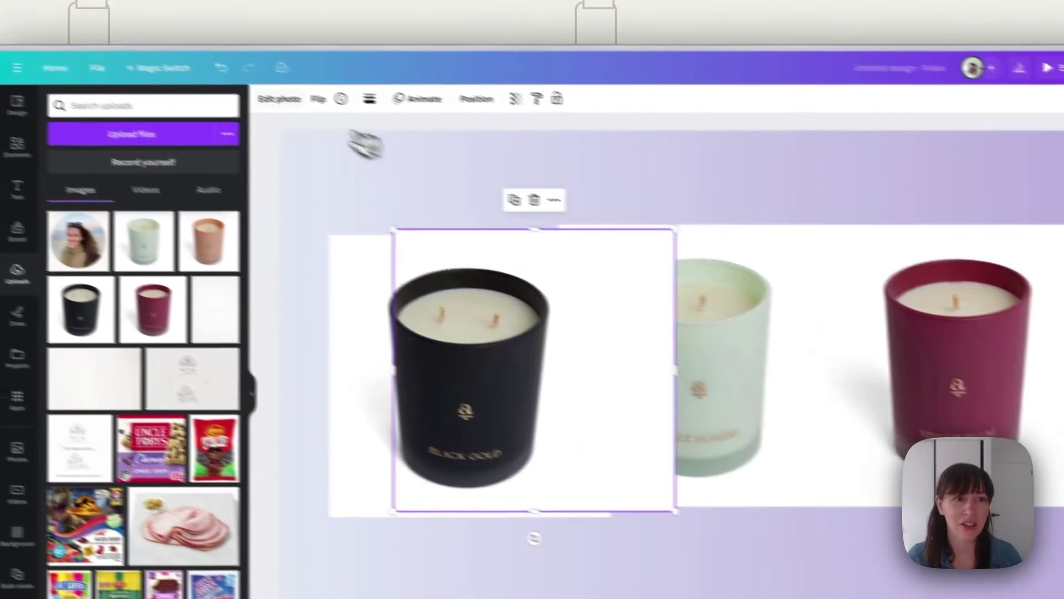
Remove the backgrounds of the black, green and maroon candles with BG Remover.
click(280, 100)
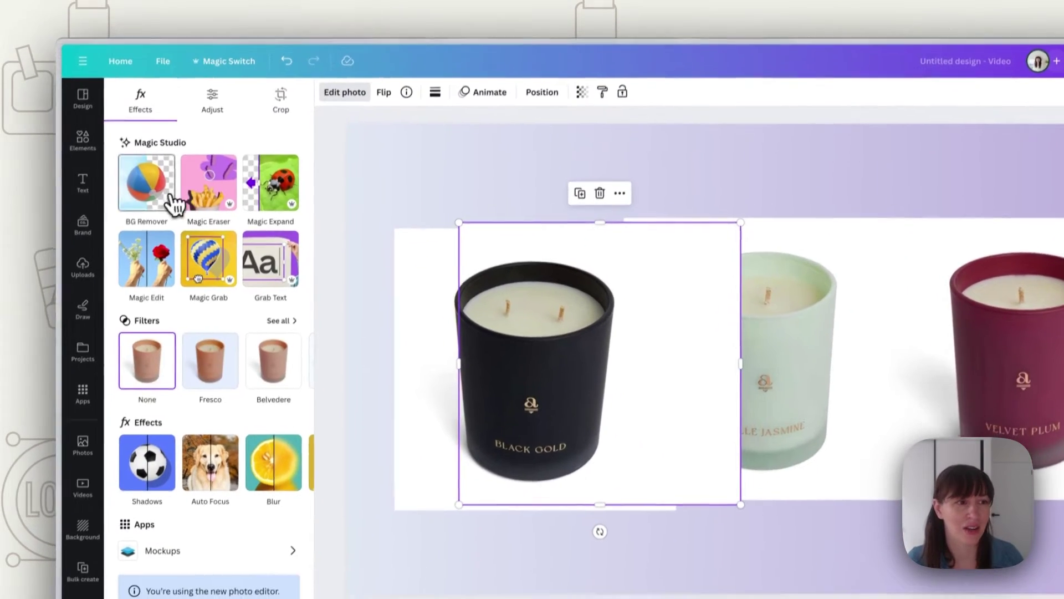
click(171, 197)
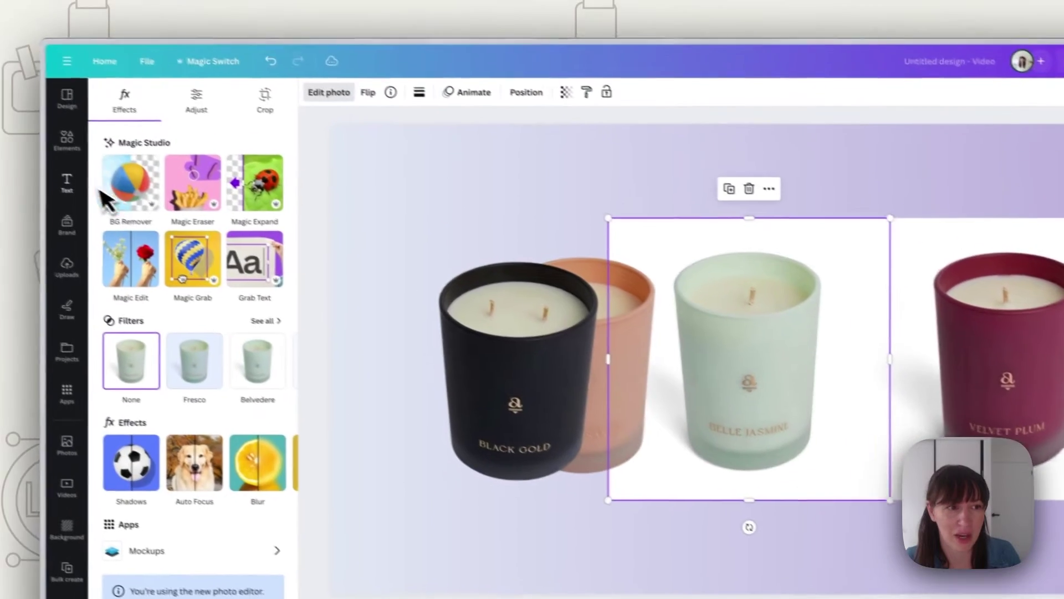
click(27, 142)
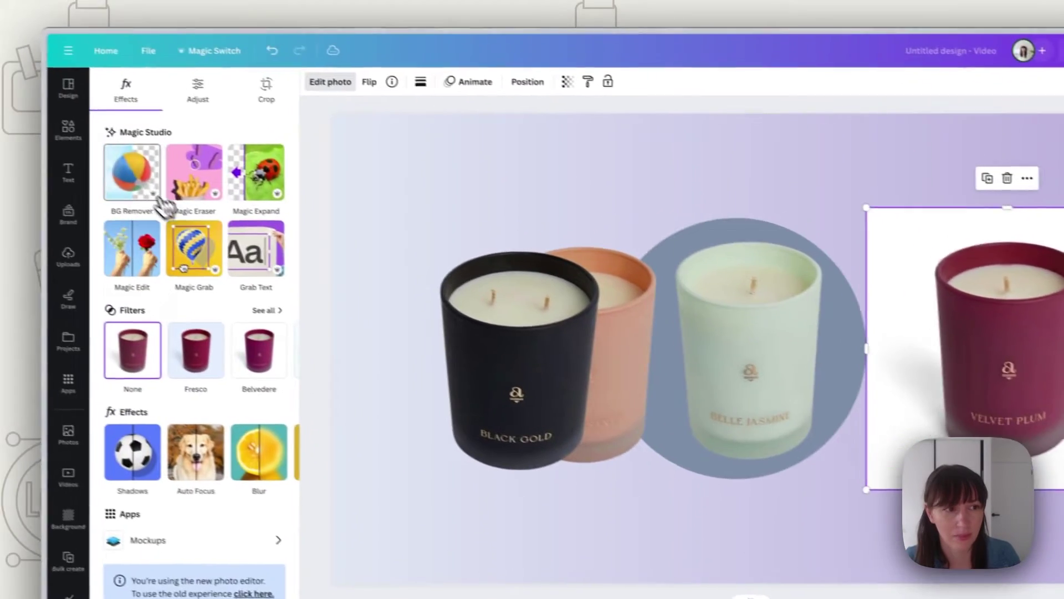
click(158, 200)
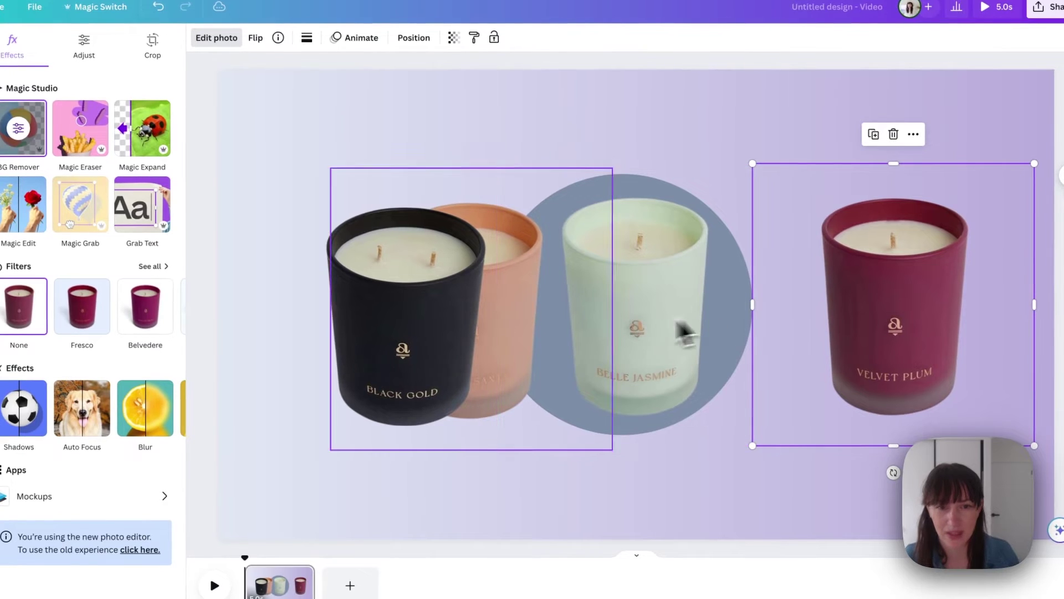
Select all four candles together and shrink them as a group.
click(465, 334)
drag(433, 313, 351, 313)
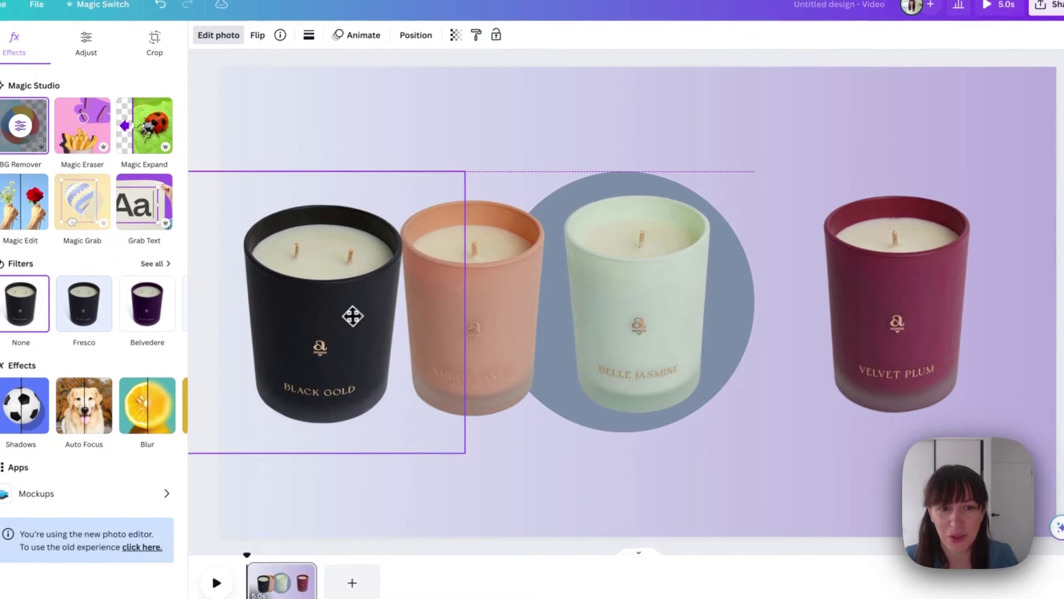
shift+click(460, 326)
shift+click(560, 315)
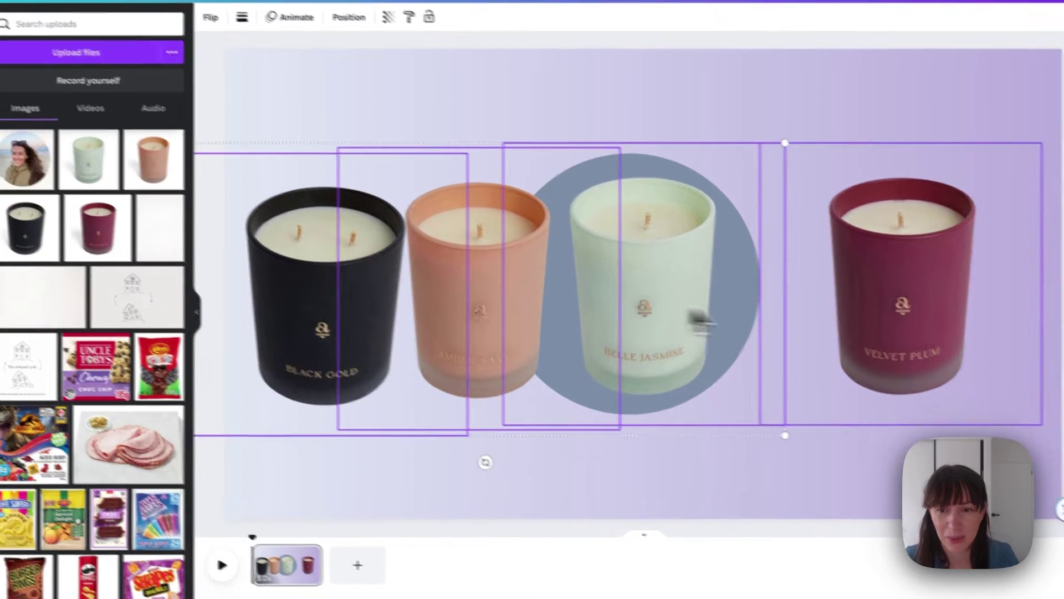
shift+click(936, 371)
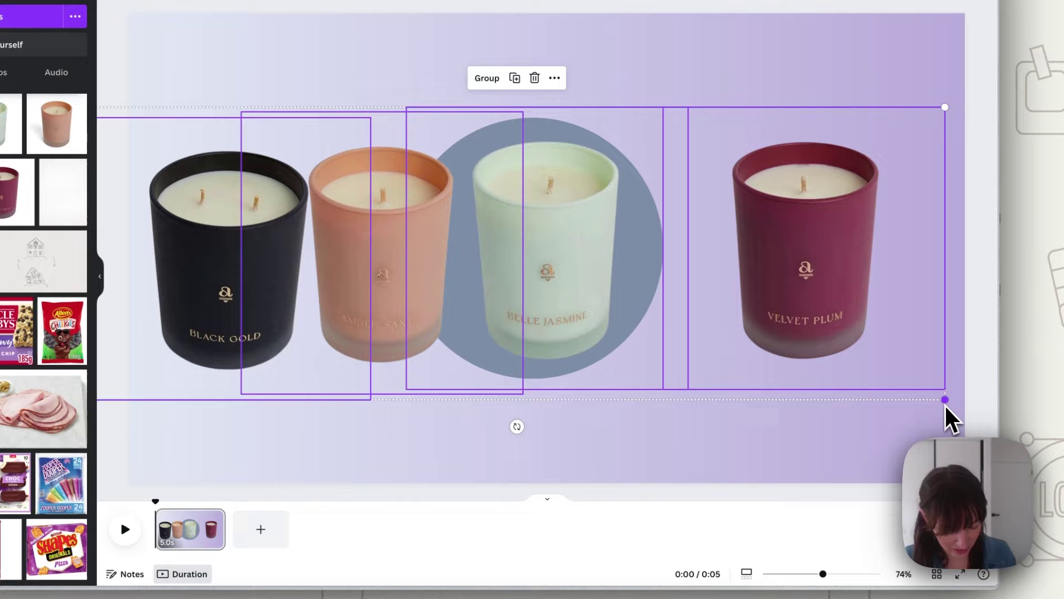
drag(944, 399, 549, 252)
Line the candle row up along the top of the page above the circle.
drag(479, 192, 605, 193)
drag(631, 243, 679, 259)
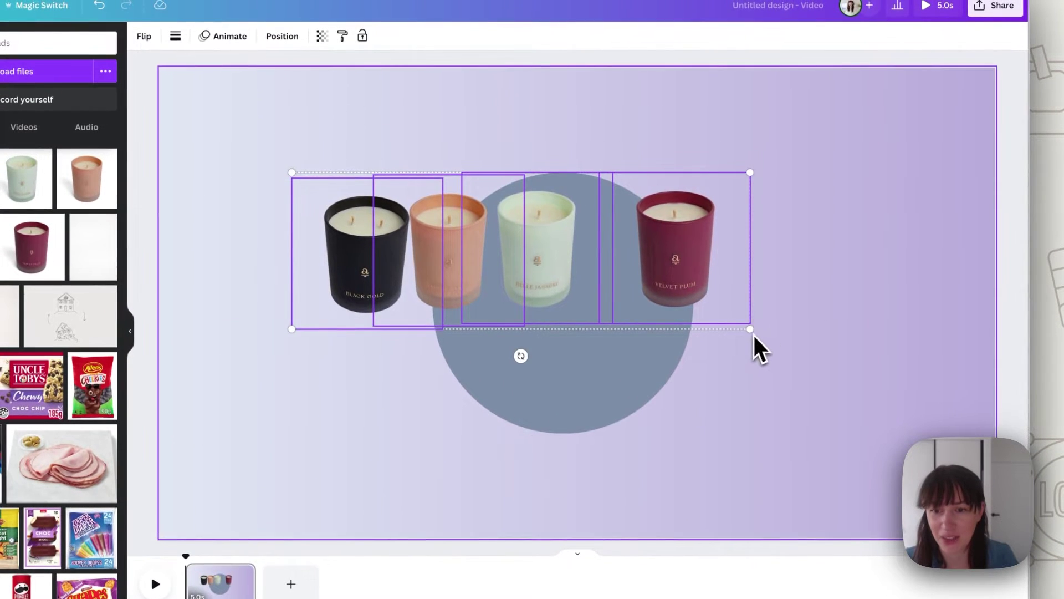
drag(753, 336, 815, 403)
drag(762, 291, 589, 204)
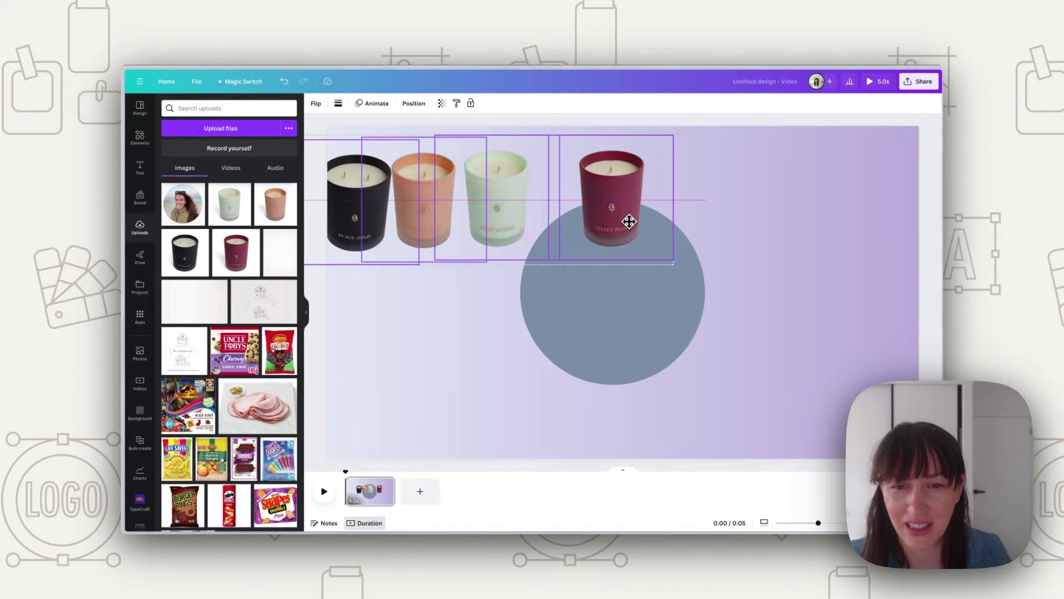
drag(628, 221, 629, 222)
drag(692, 139, 698, 128)
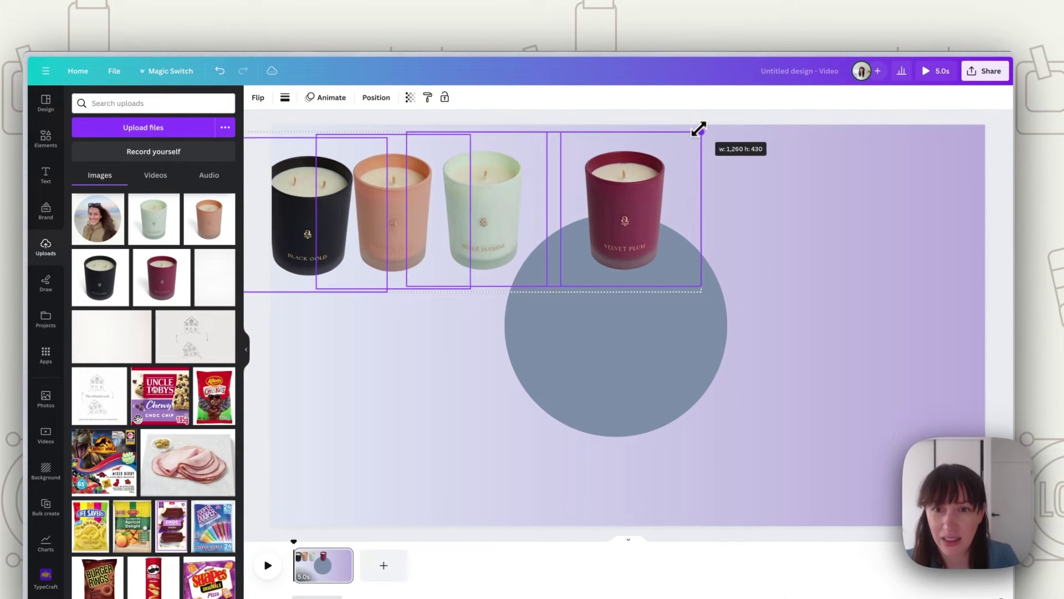
drag(626, 203, 628, 205)
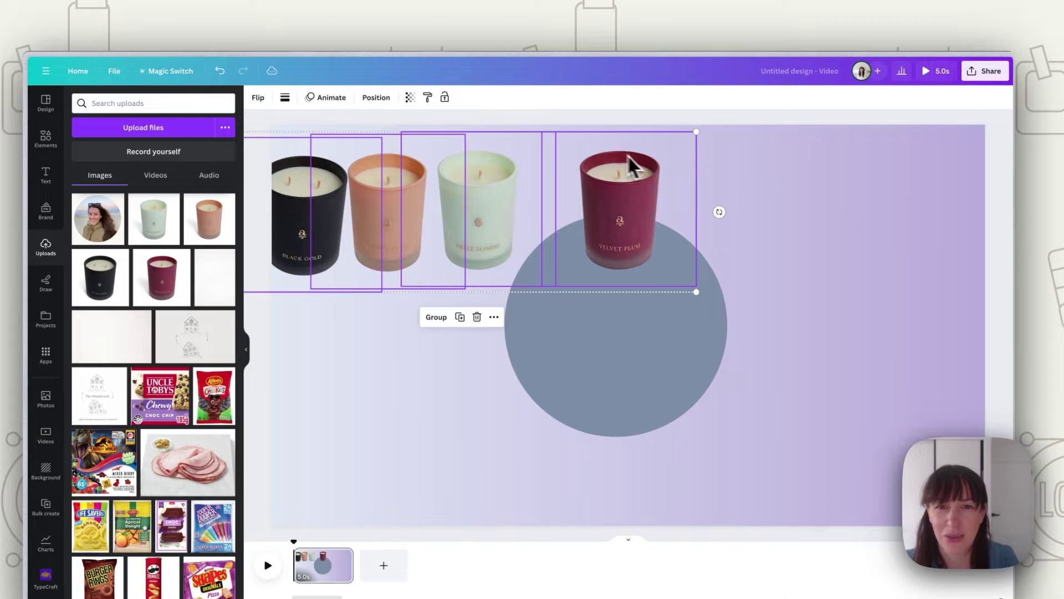
Move the green candle beside the circle and the peach candle below the black one.
click(752, 259)
click(510, 230)
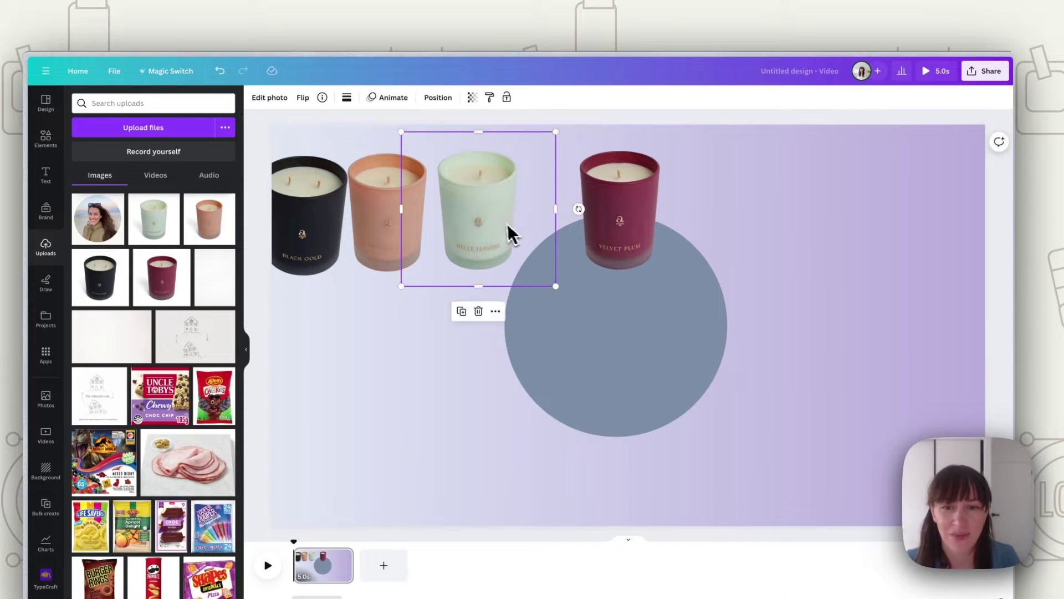
drag(510, 230, 817, 347)
click(388, 222)
drag(388, 222, 447, 418)
drag(357, 205, 424, 247)
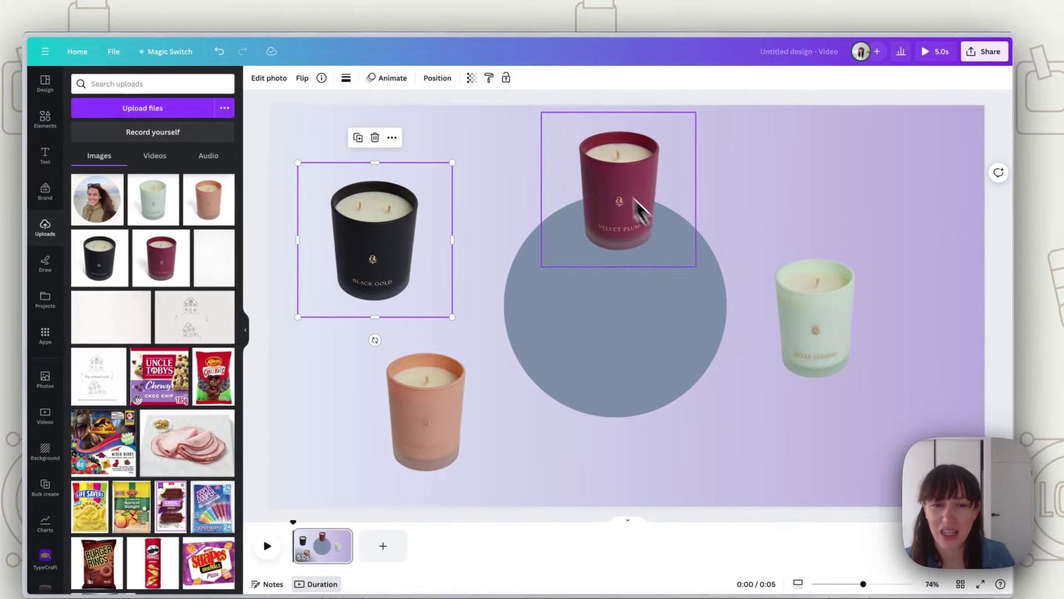
Align the Velvet Plum candle against the circle's right edge.
drag(695, 244, 776, 338)
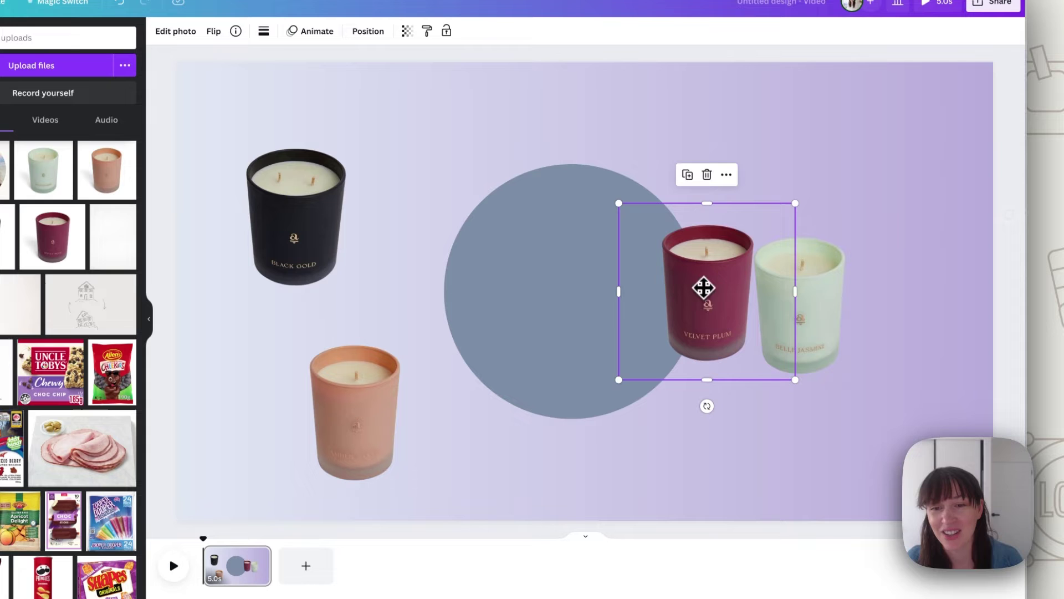
drag(712, 305, 705, 298)
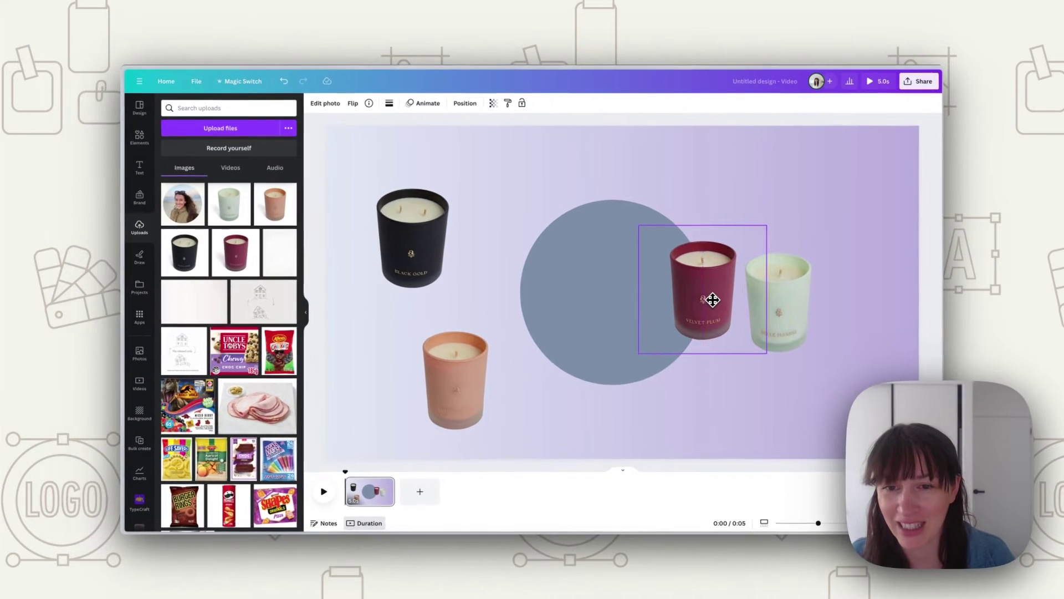
drag(712, 299, 716, 299)
drag(786, 319, 647, 235)
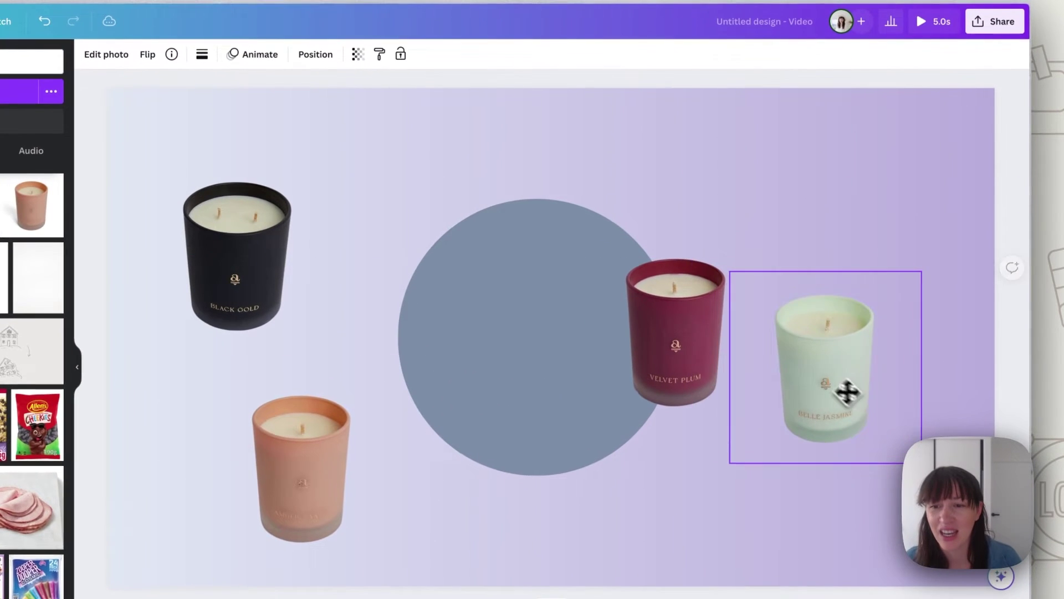
Rotate the Belle Jasmine candle to -90° and centre it on top of the circle.
drag(588, 252, 561, 235)
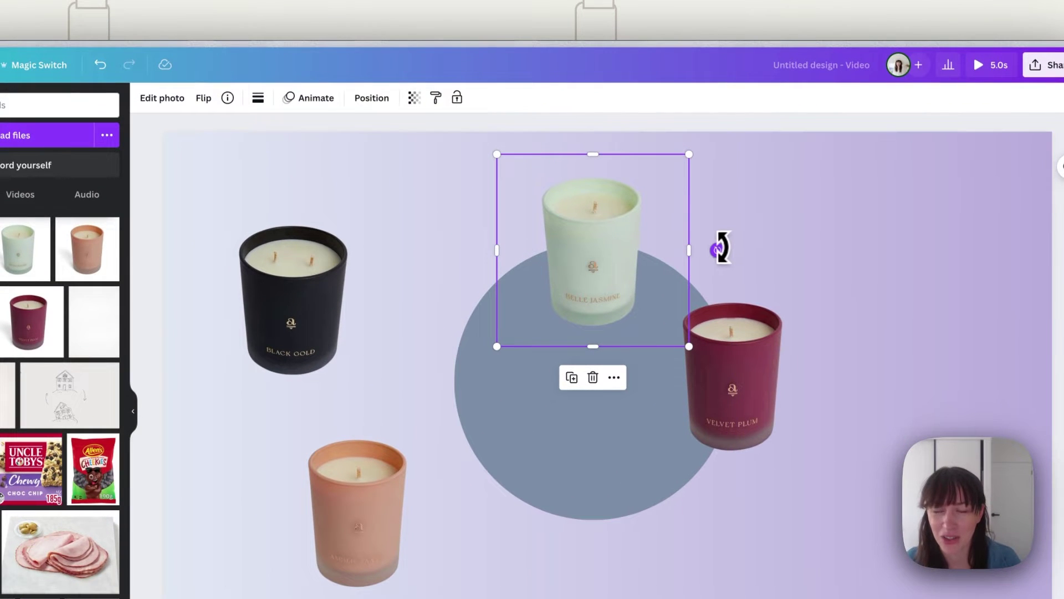
drag(720, 248, 653, 133)
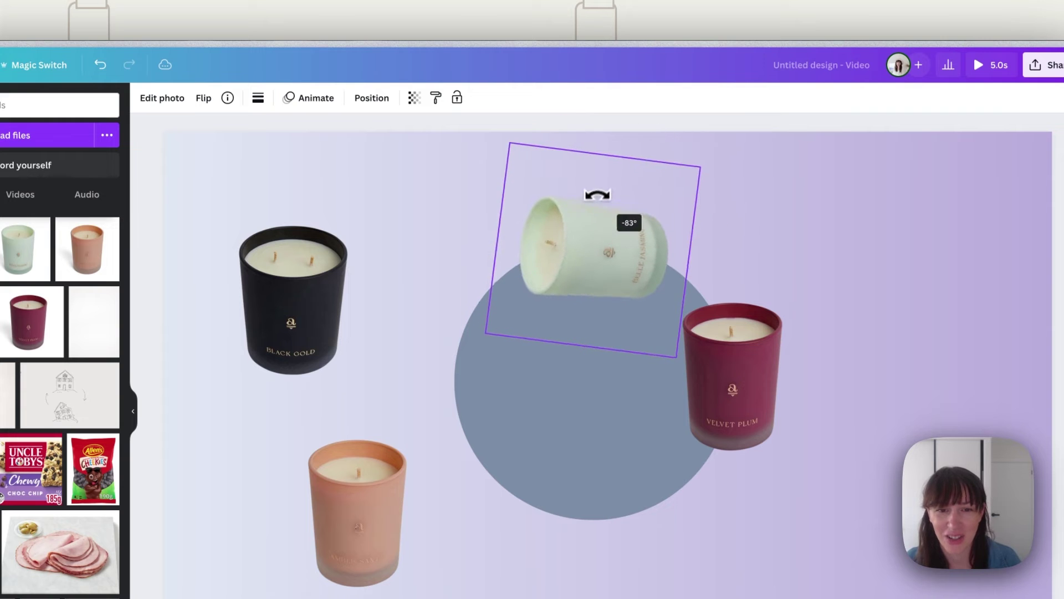
drag(598, 194, 619, 159)
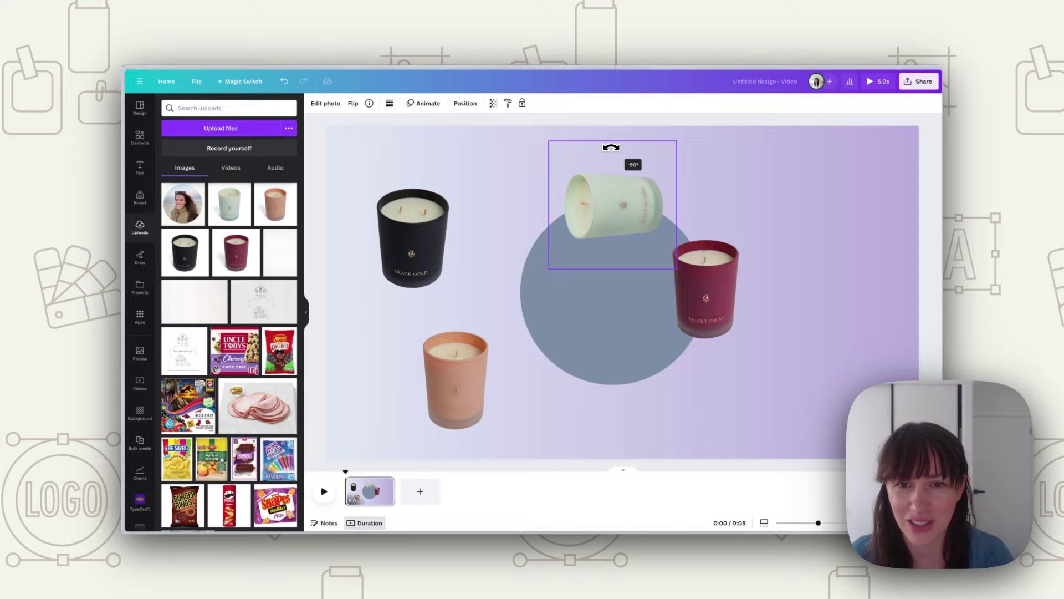
drag(611, 146, 612, 148)
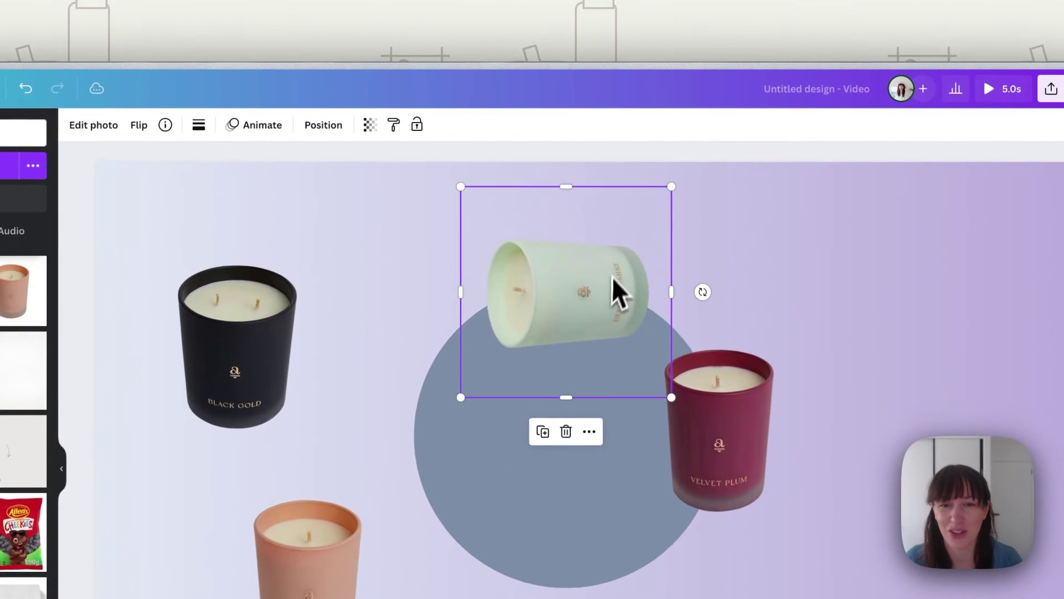
drag(641, 203, 623, 218)
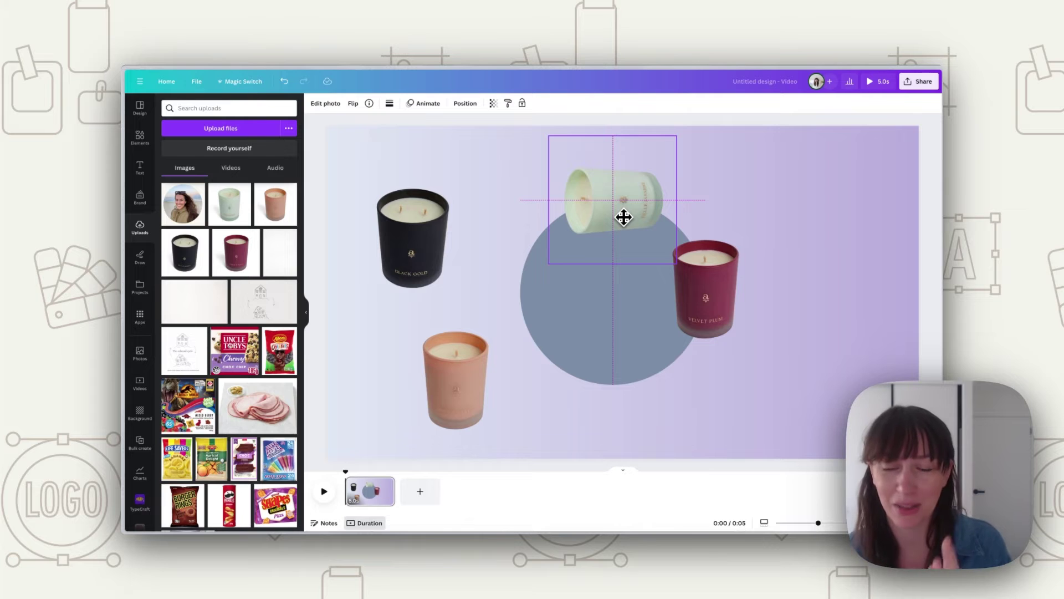
drag(624, 218, 624, 218)
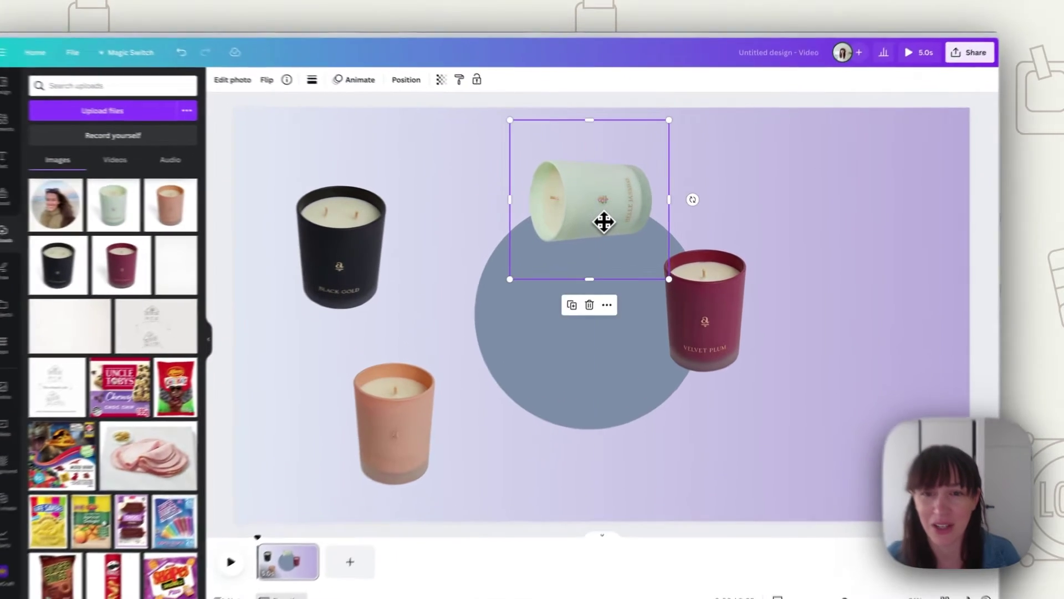
click(802, 293)
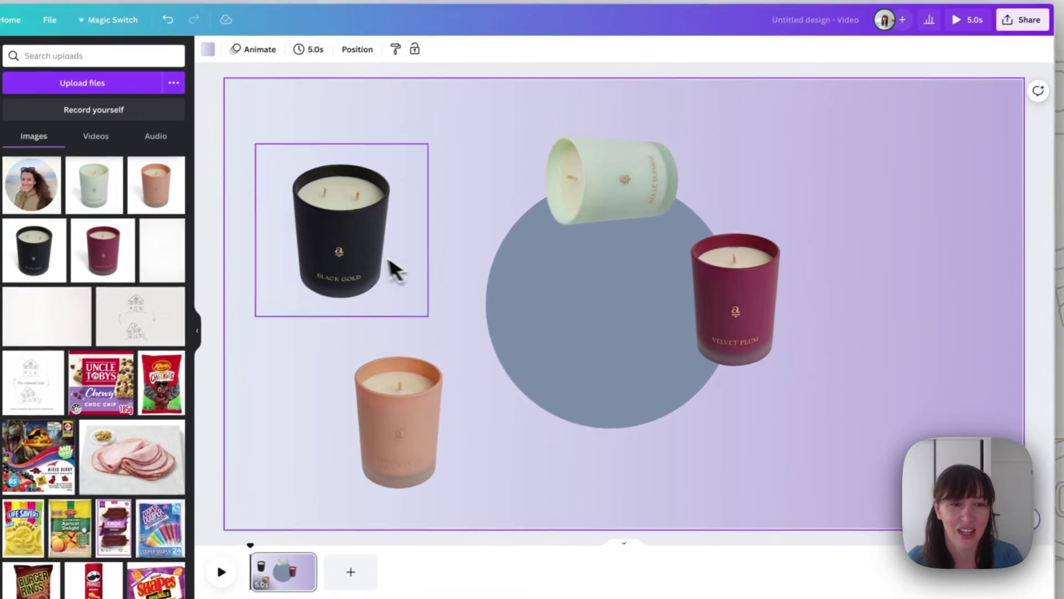
drag(394, 270, 472, 293)
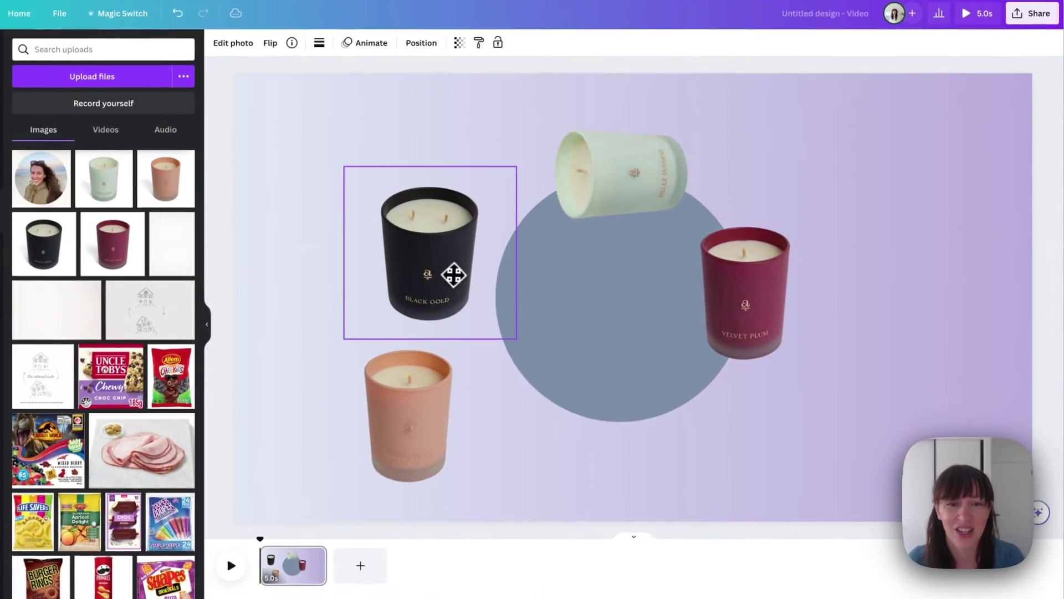
Turn the Black Gold candle to 180° and place it on the circle's left edge.
click(735, 453)
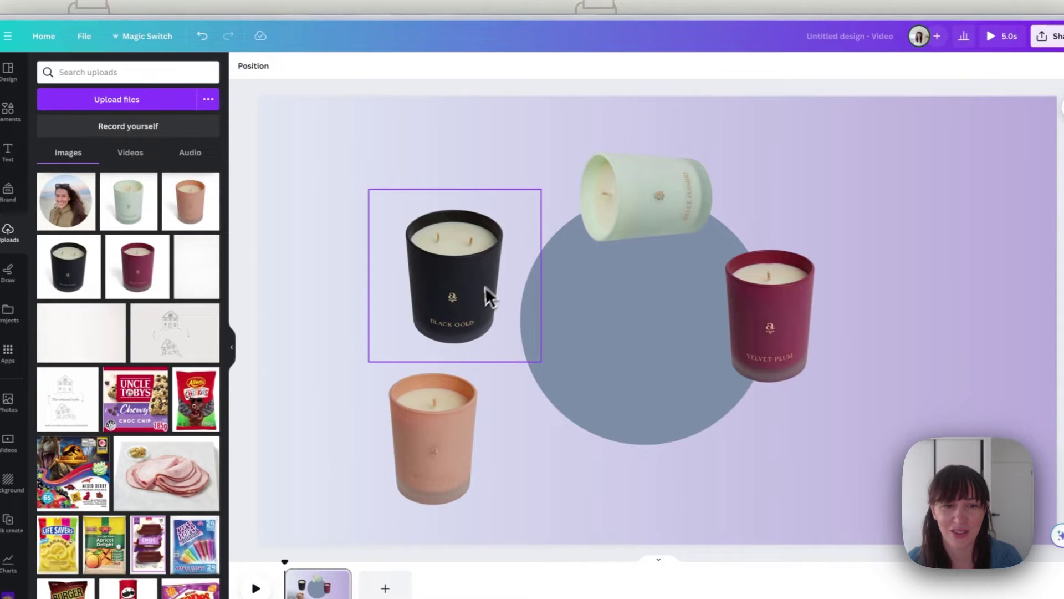
click(416, 272)
drag(386, 363, 454, 164)
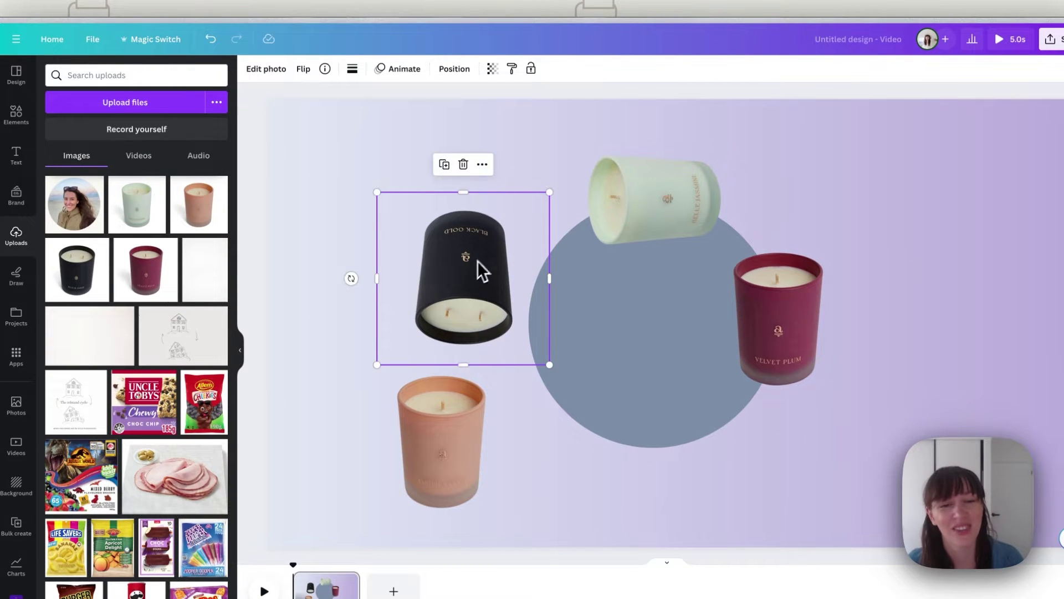
drag(482, 271, 529, 284)
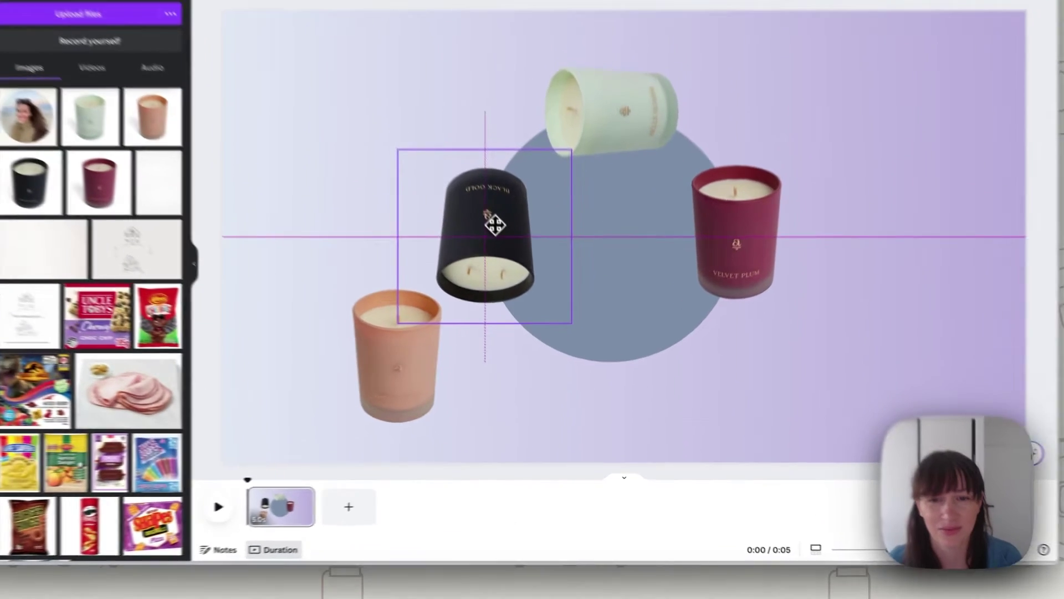
Fine-tune the Velvet Plum candle's position on the circle's right.
click(660, 305)
drag(660, 305, 675, 299)
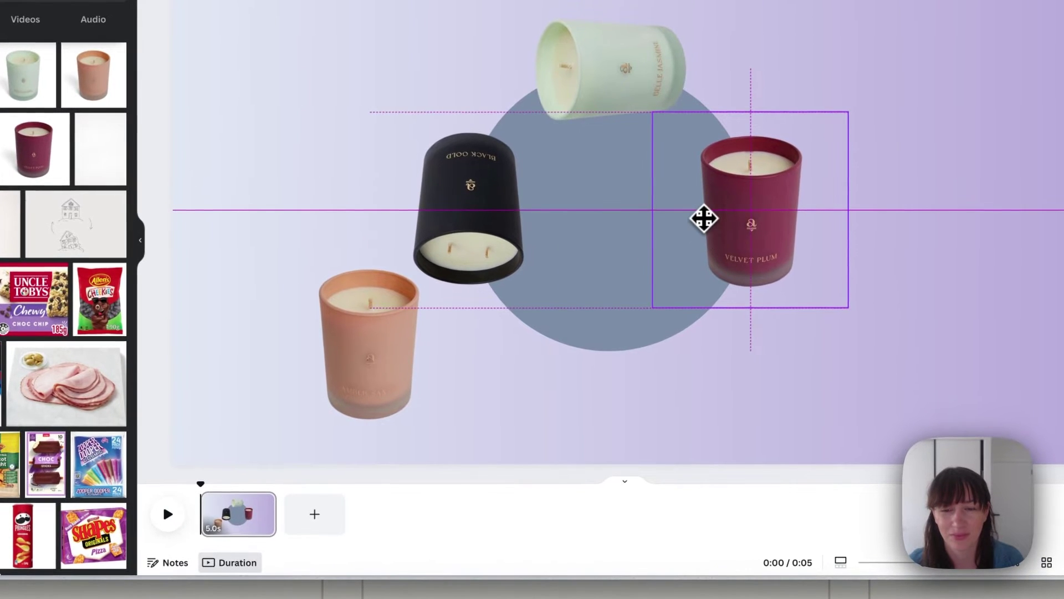
drag(704, 218, 703, 216)
Lay the peach candle on its side at 90°, centred on the circle's bottom edge.
click(393, 359)
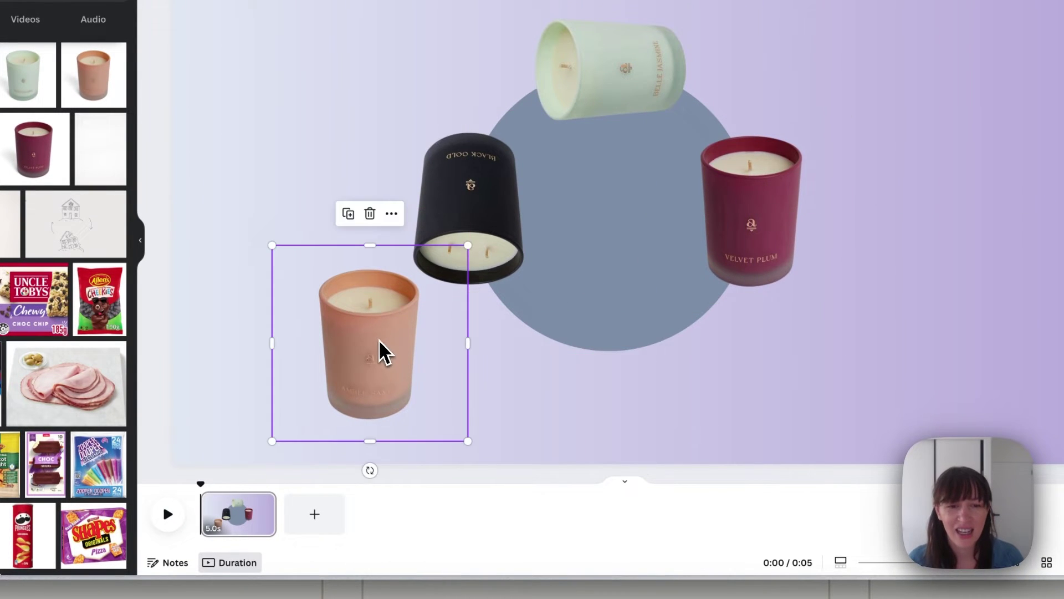
drag(382, 352, 630, 342)
drag(608, 468, 492, 334)
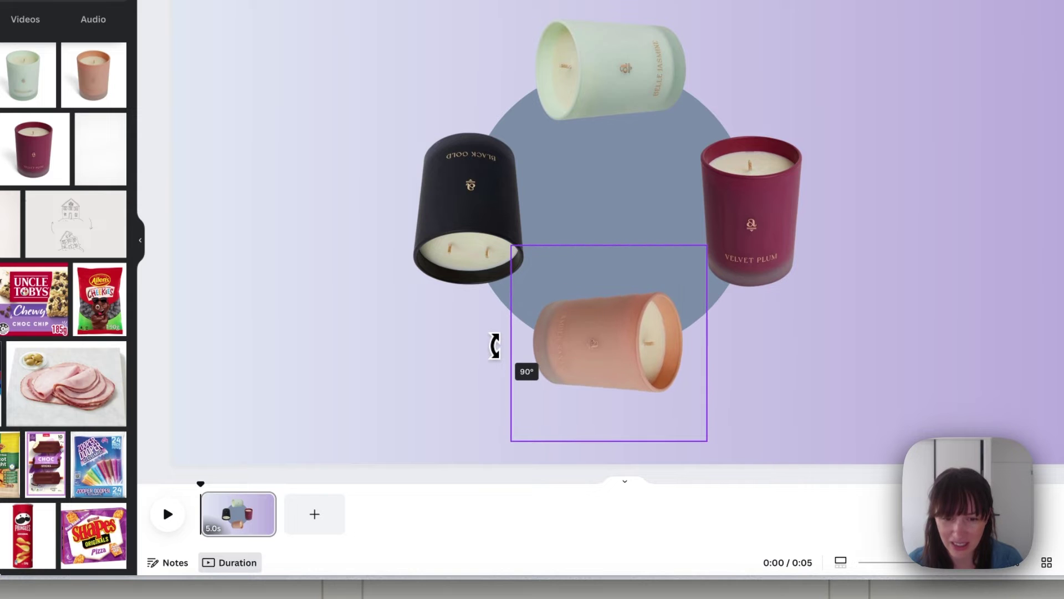
drag(629, 378, 611, 384)
click(866, 397)
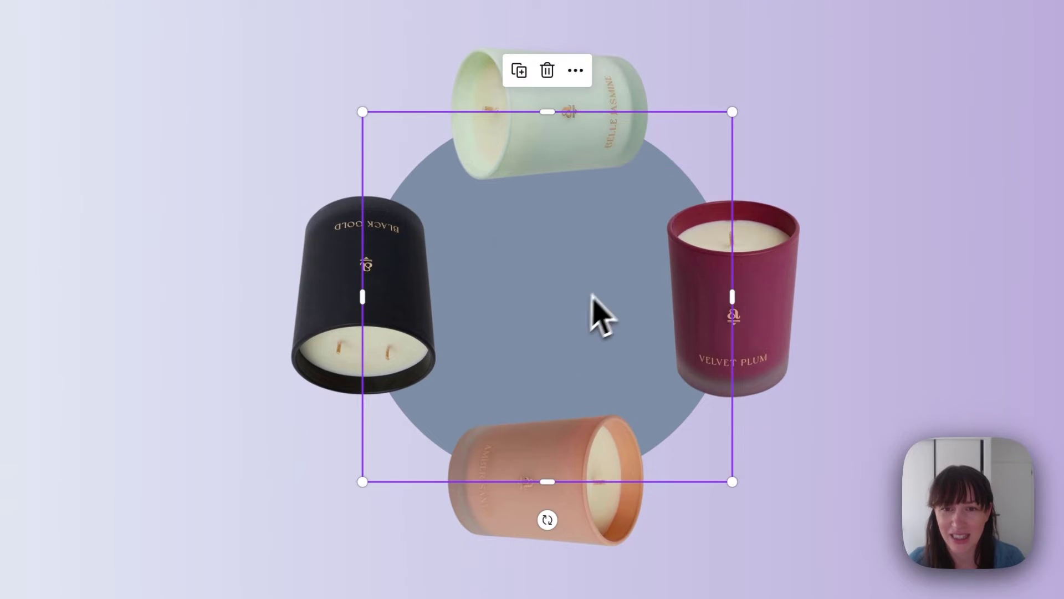
Select the circle in the layers list and set its fill to No color.
right_click(682, 312)
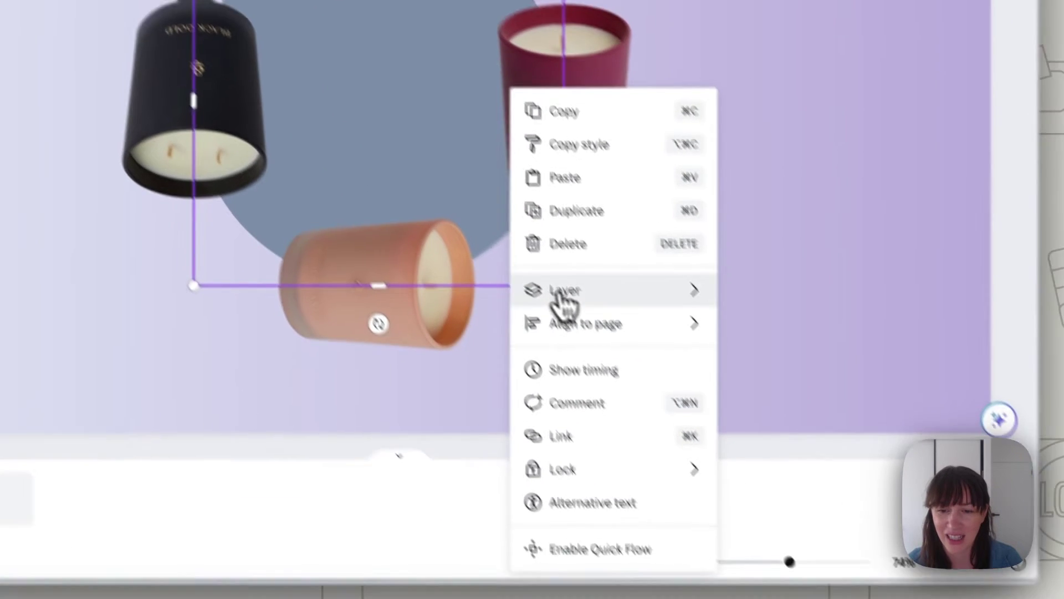
mouse_move(721, 490)
click(768, 378)
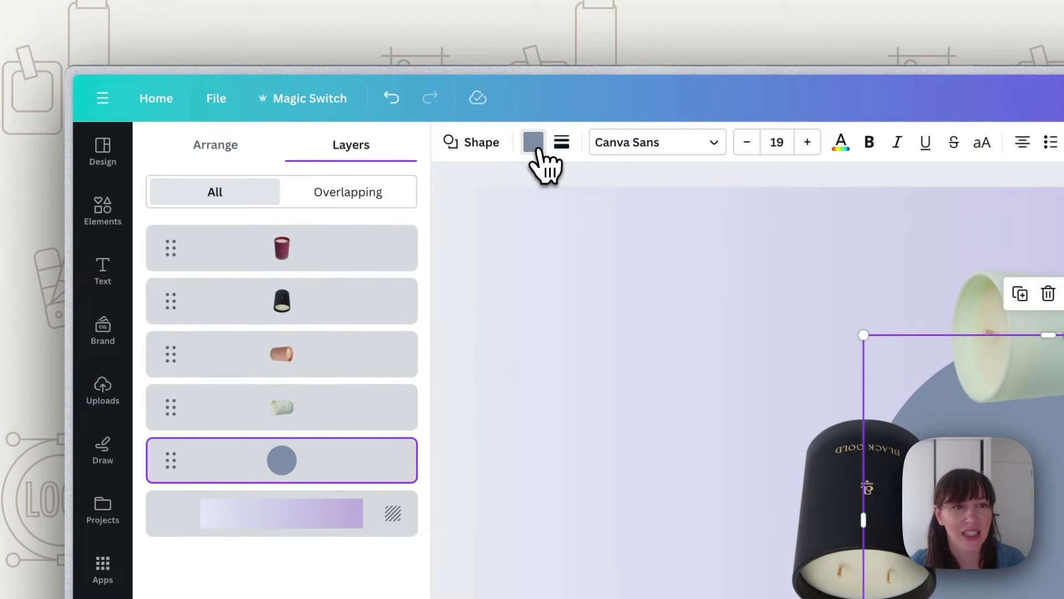
click(535, 145)
click(216, 255)
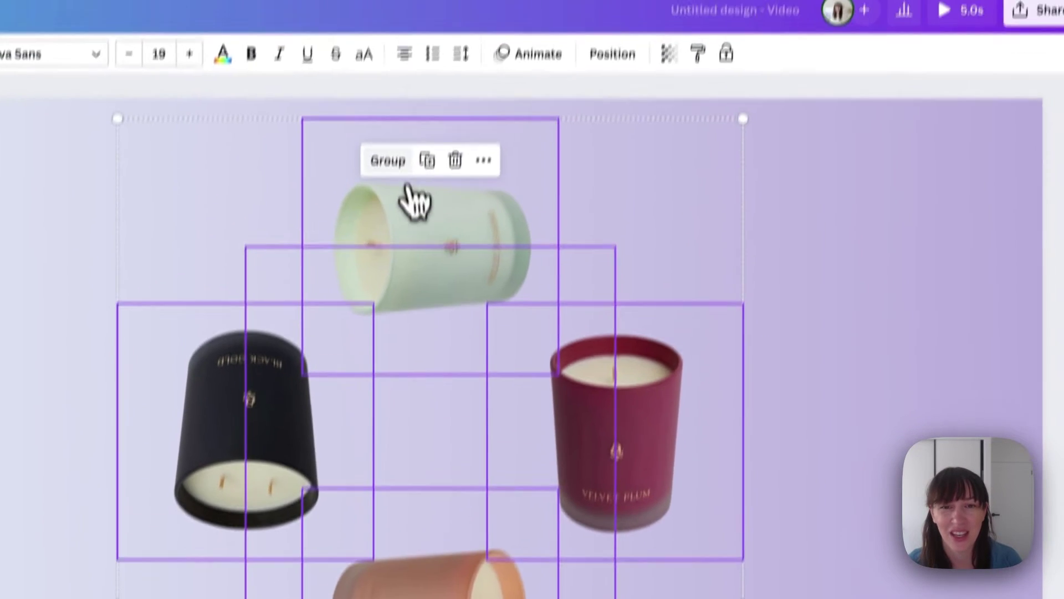
Group the four candles, enlarge the group, and place Velvet Plum at left, centred vertically.
click(415, 0)
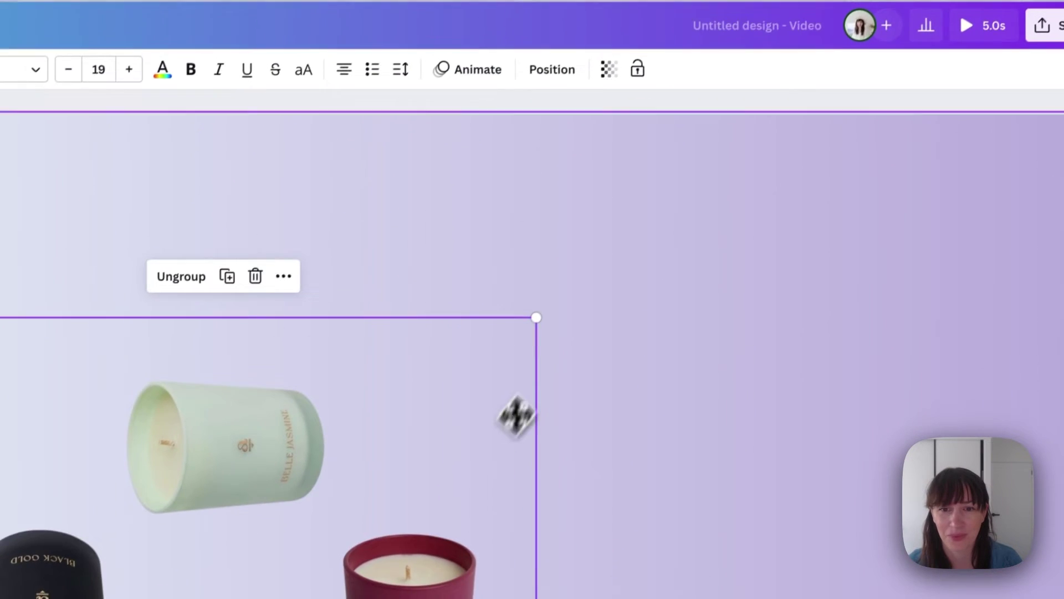
drag(718, 199, 861, 83)
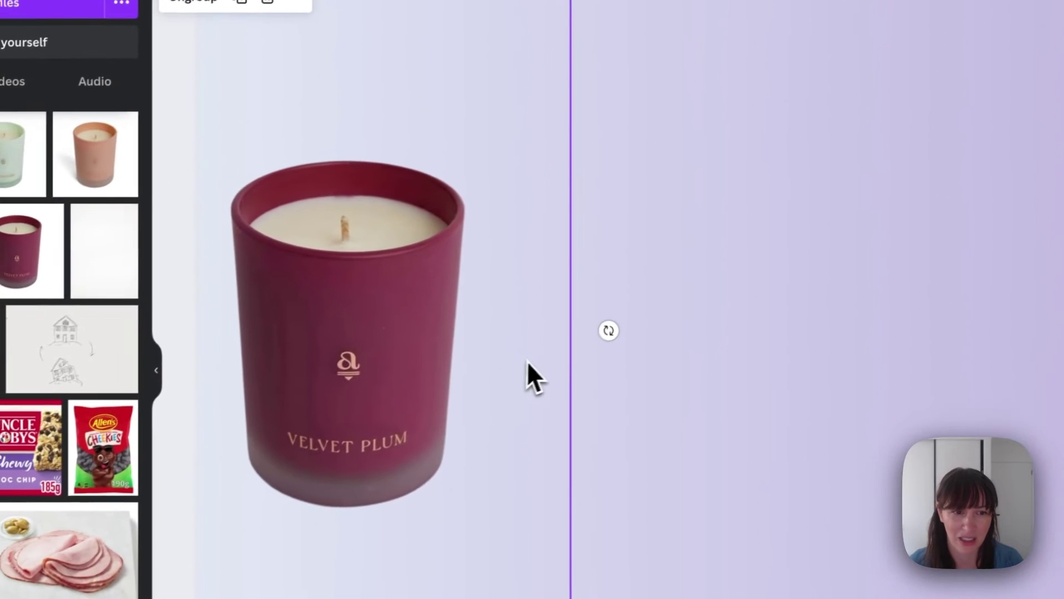
drag(214, 397, 267, 401)
drag(445, 350, 342, 361)
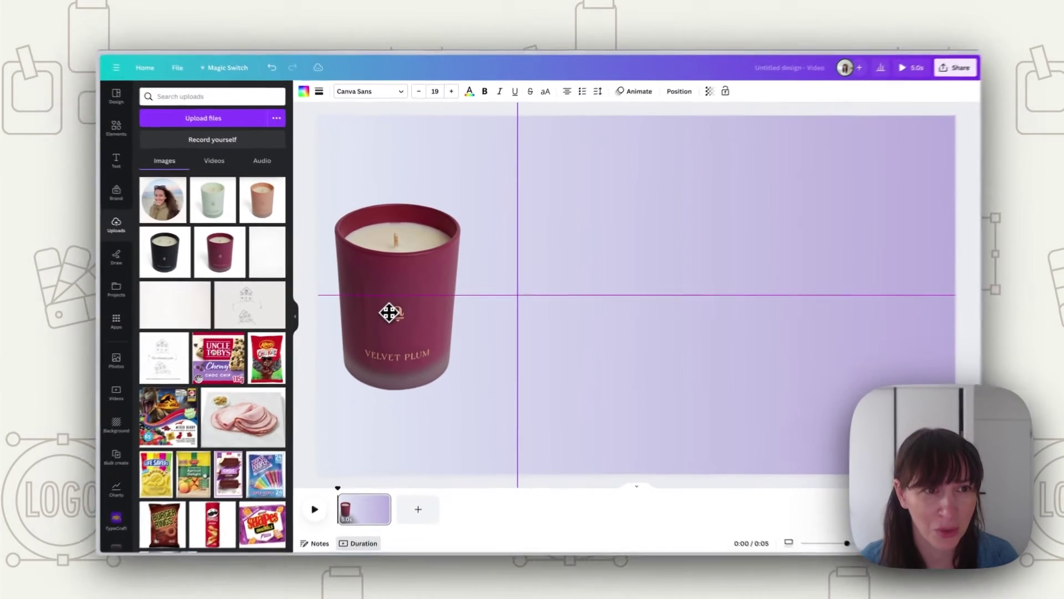
drag(388, 313, 388, 313)
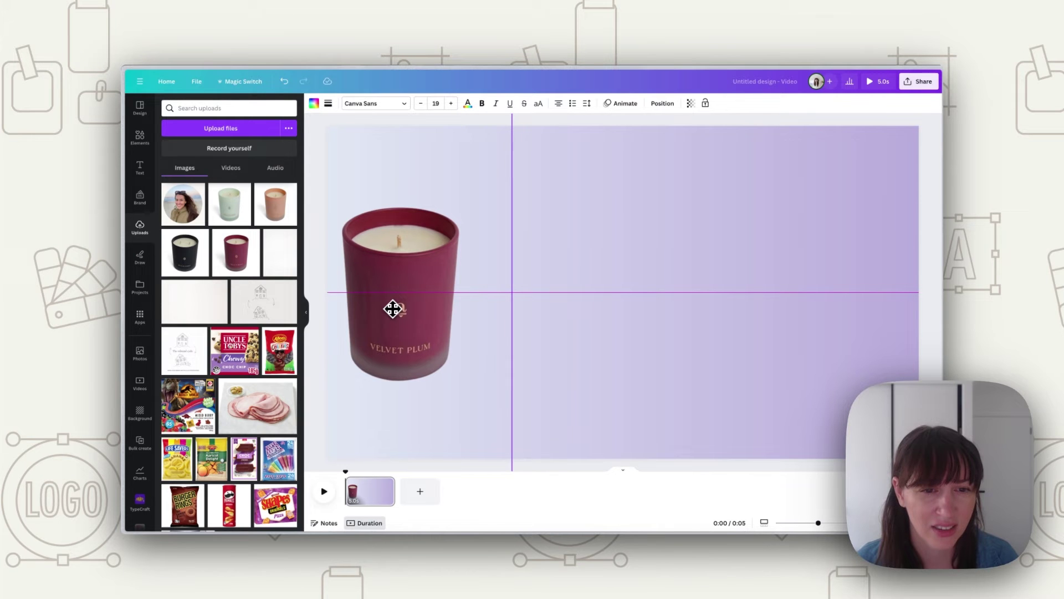
drag(393, 308, 393, 305)
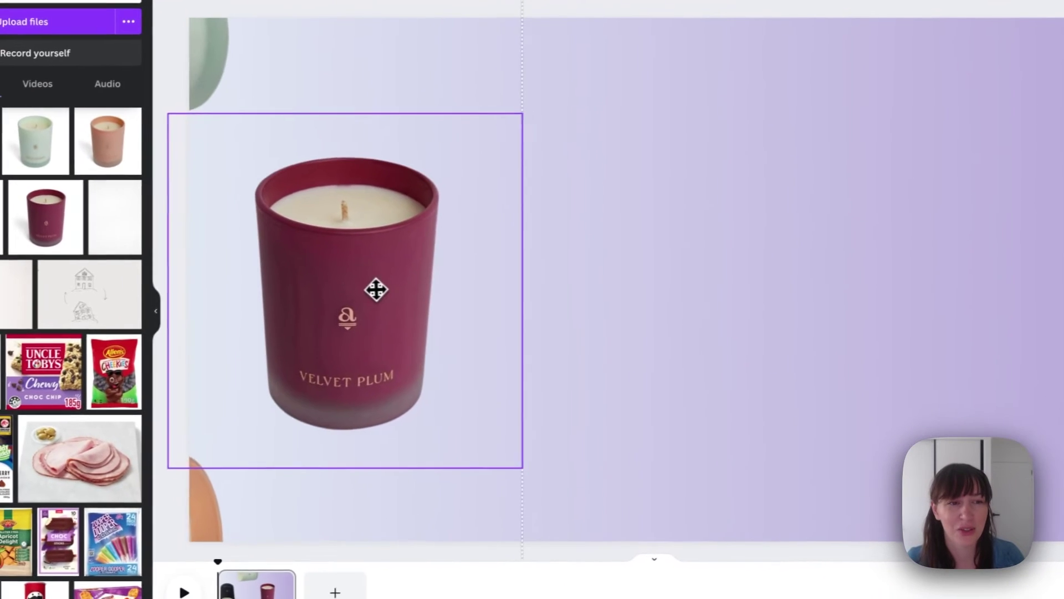
drag(376, 288, 352, 273)
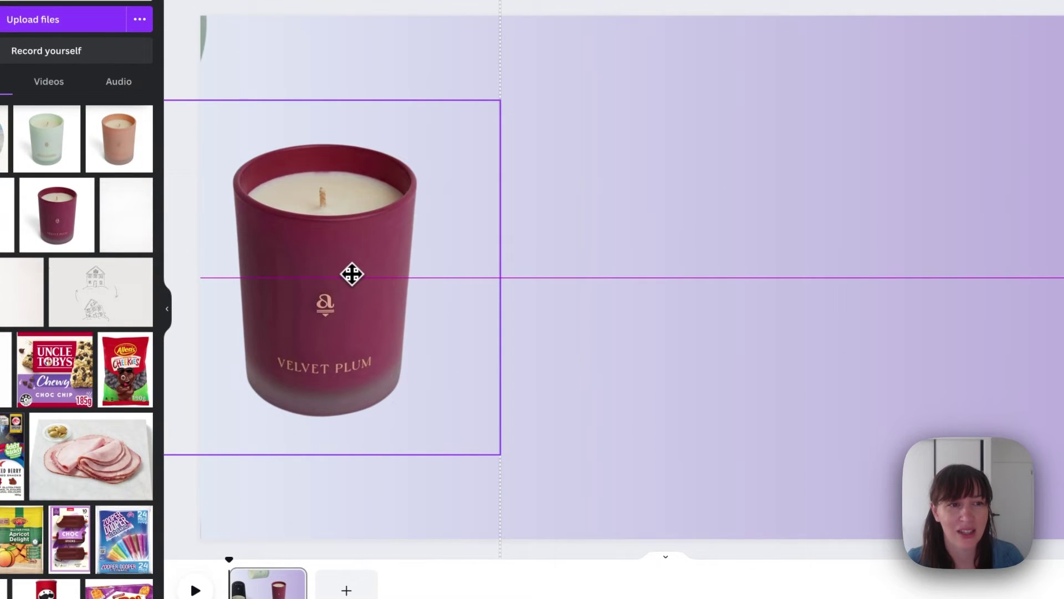
click(518, 313)
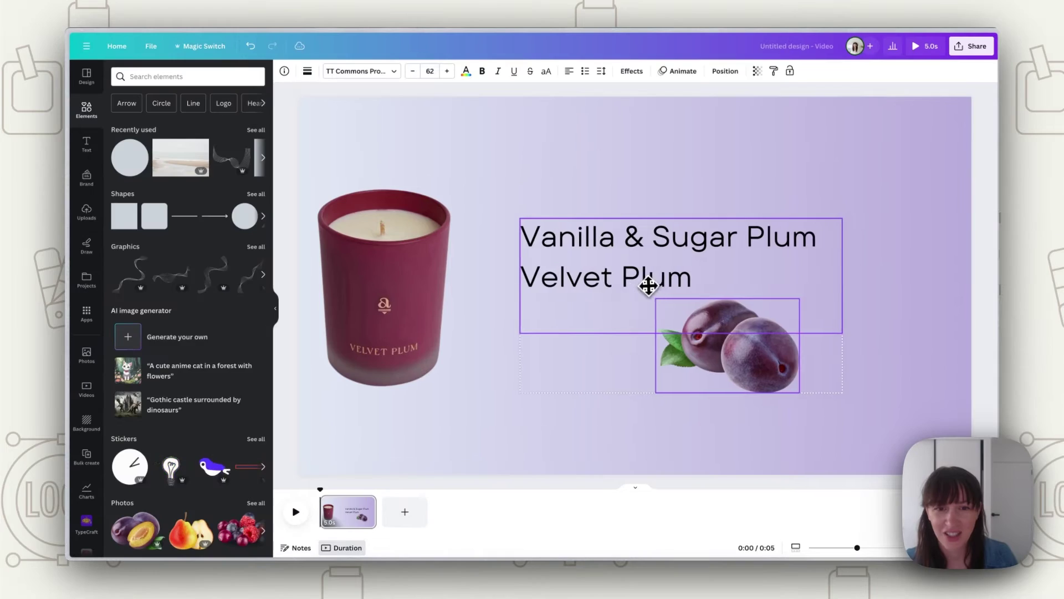
Move and enlarge the Vanilla & Sugar Plum / Velvet Plum text and plums beside the candle.
drag(648, 285, 670, 287)
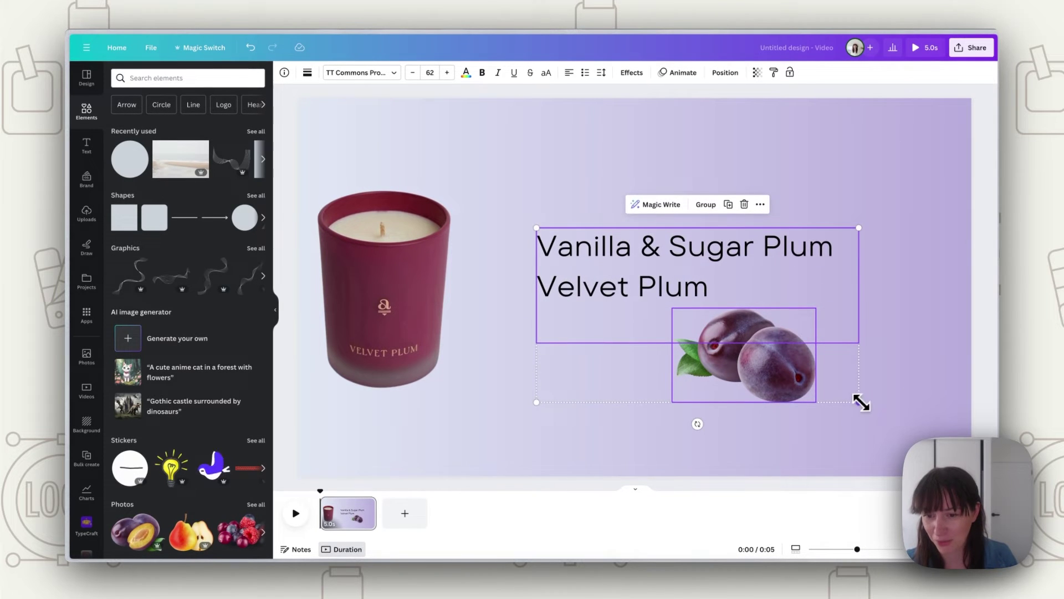
drag(859, 401, 915, 426)
drag(844, 419, 830, 403)
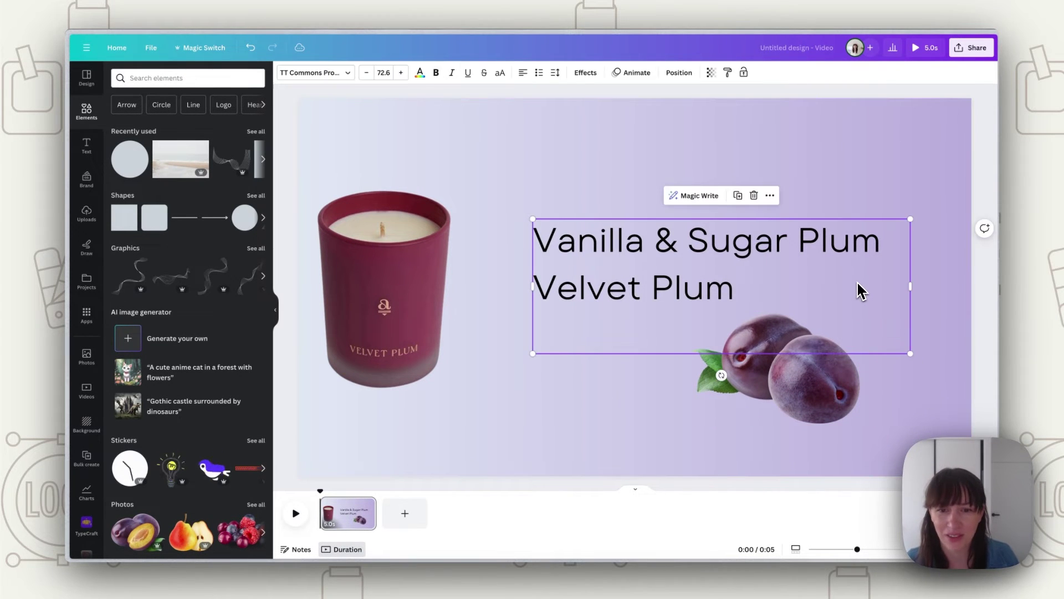
drag(860, 291, 856, 294)
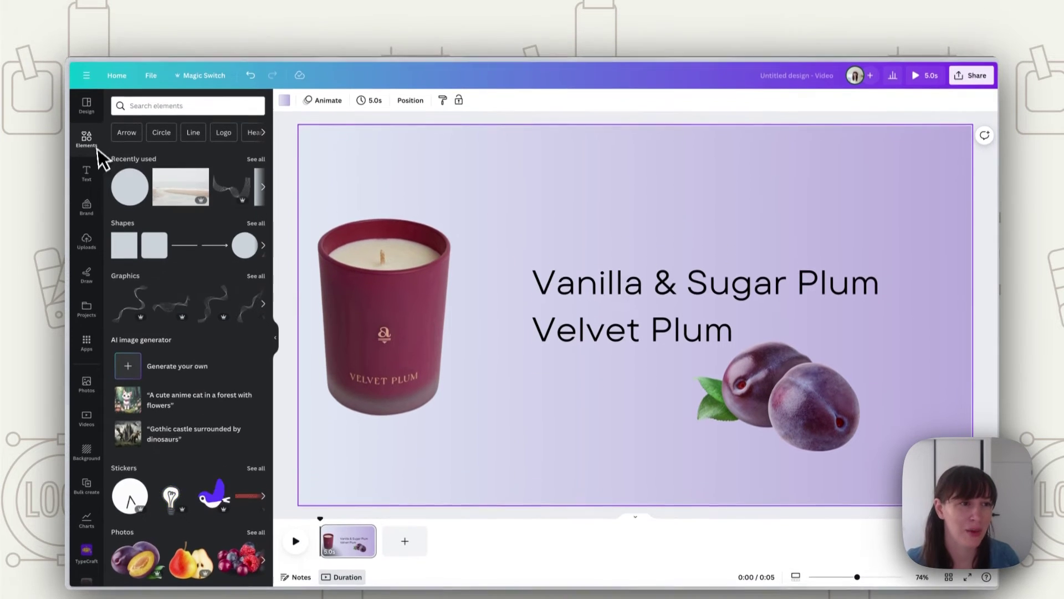
Search Elements for 'spark' and place the gold sparkle dust trail diagonally between candle and text.
click(143, 79)
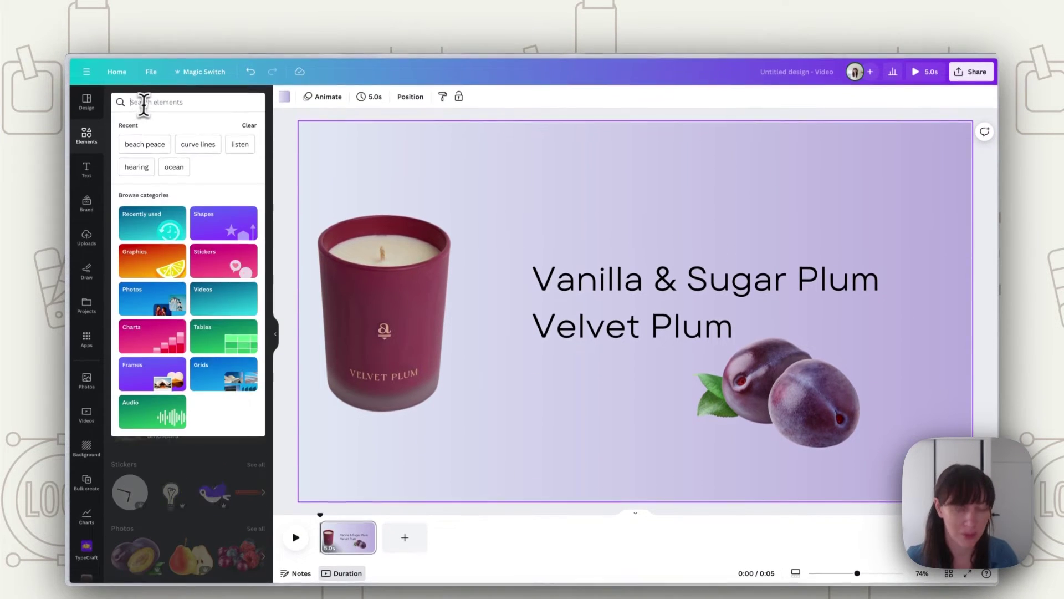
text(sparkle)
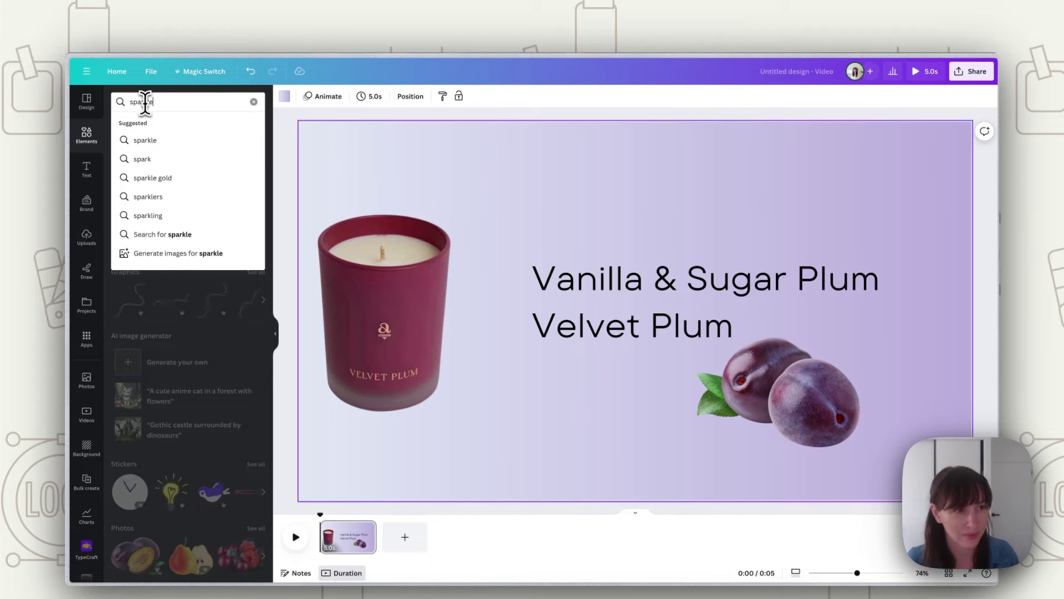
key(Return)
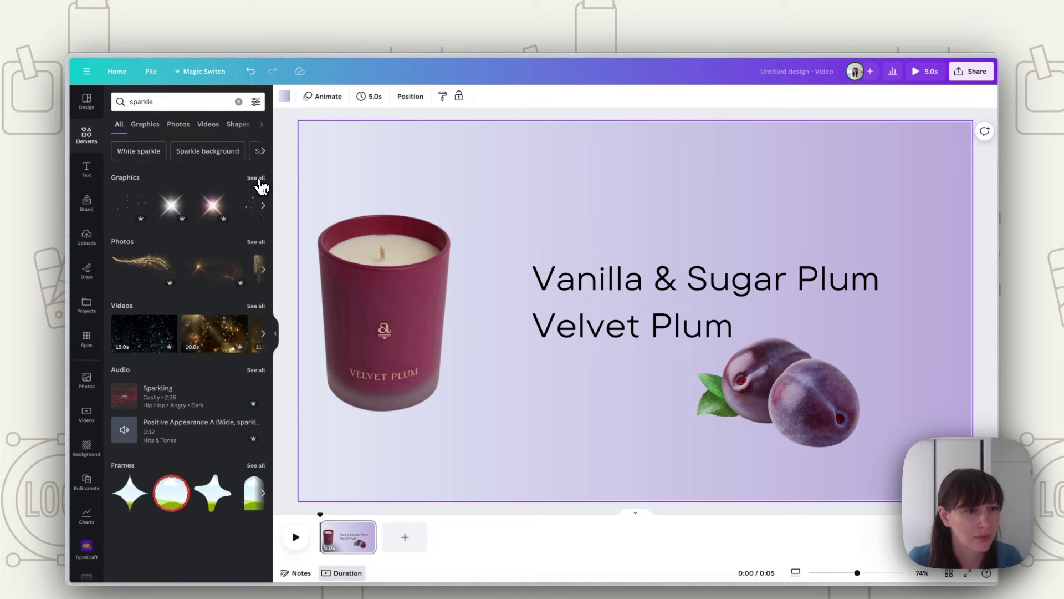
click(256, 177)
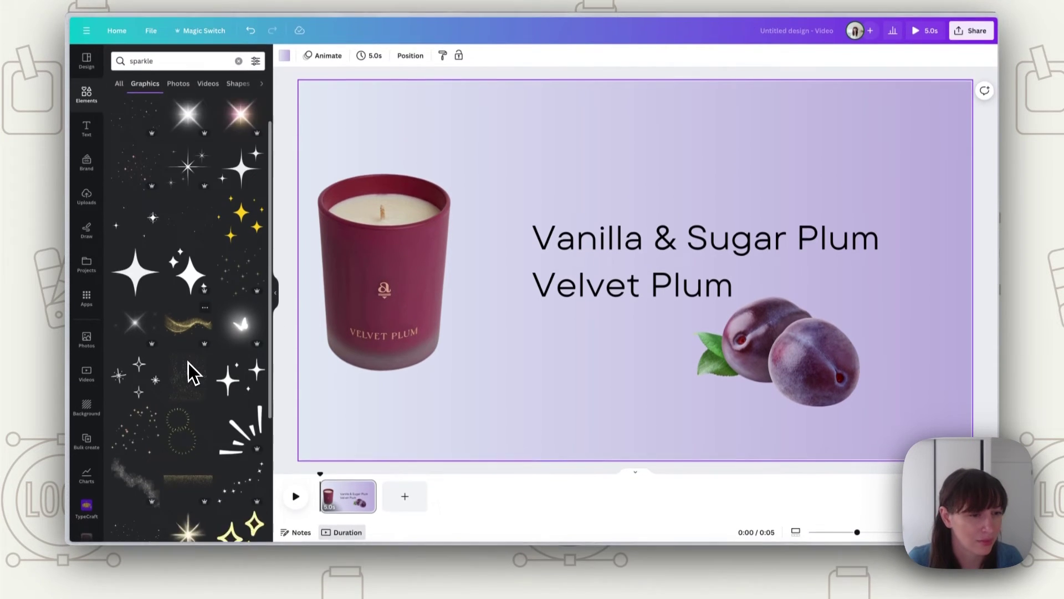
scroll(187, 362, down, 5)
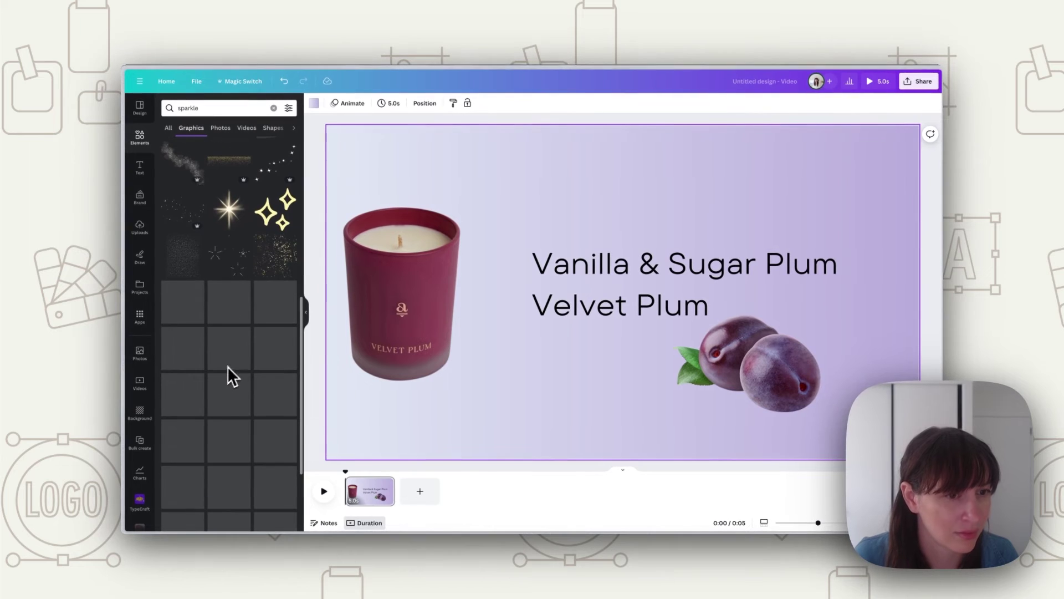
scroll(266, 288, down, 2)
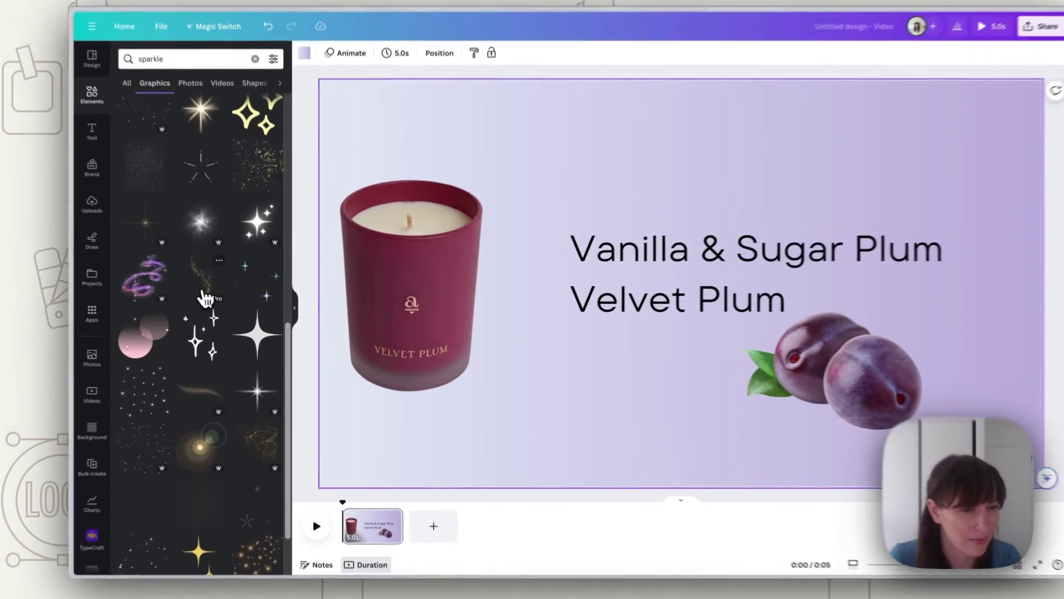
click(205, 298)
drag(637, 171, 463, 116)
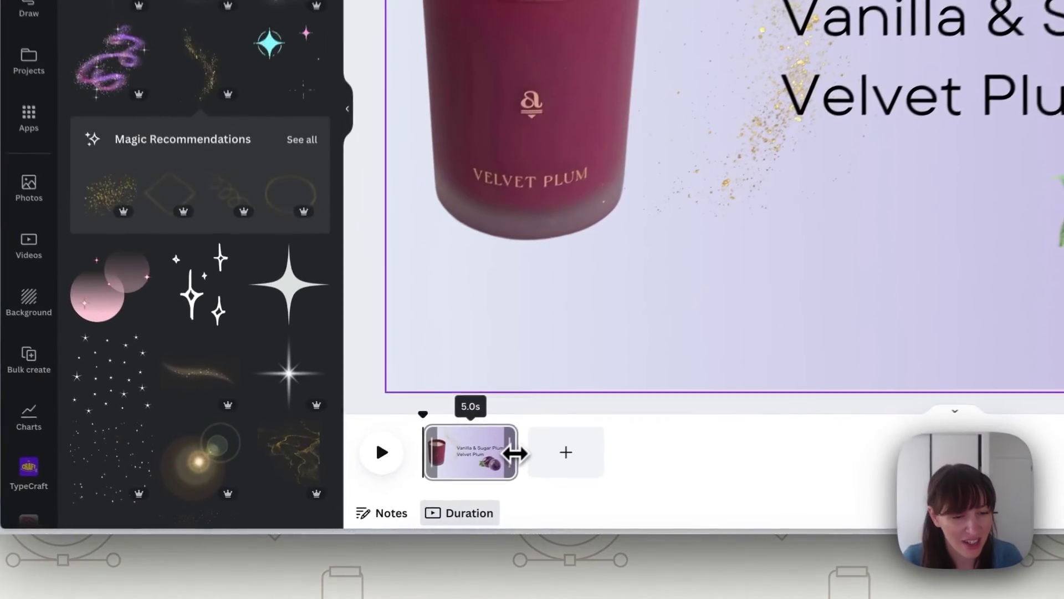
Trim the first page's duration to 1.5 seconds.
click(523, 450)
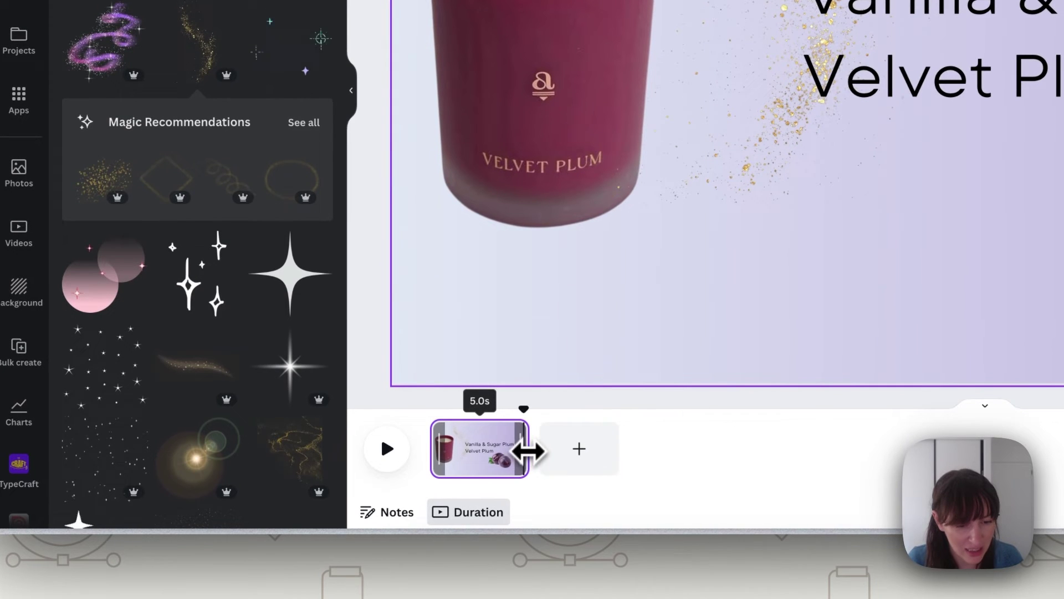
drag(528, 450, 461, 458)
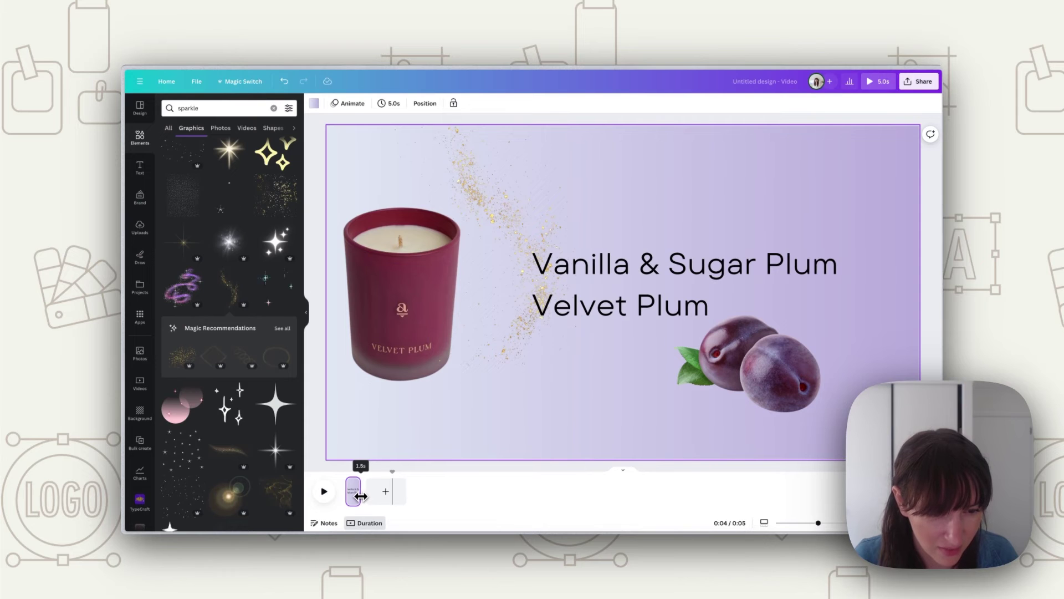
drag(360, 496, 363, 495)
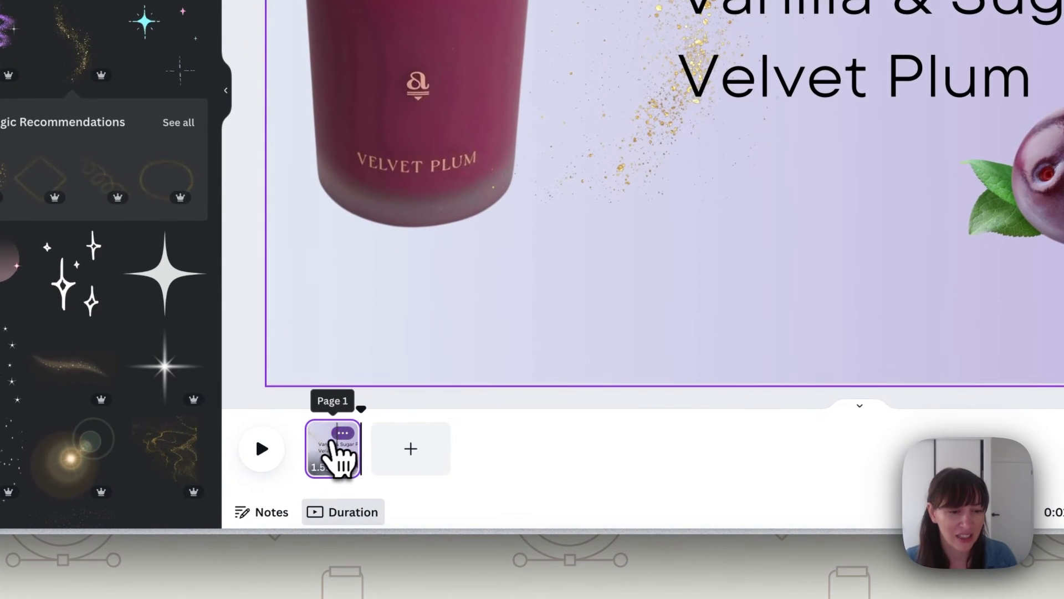
Duplicate the page and rotate page 2's candle group to show Belle Jasmine.
click(334, 439)
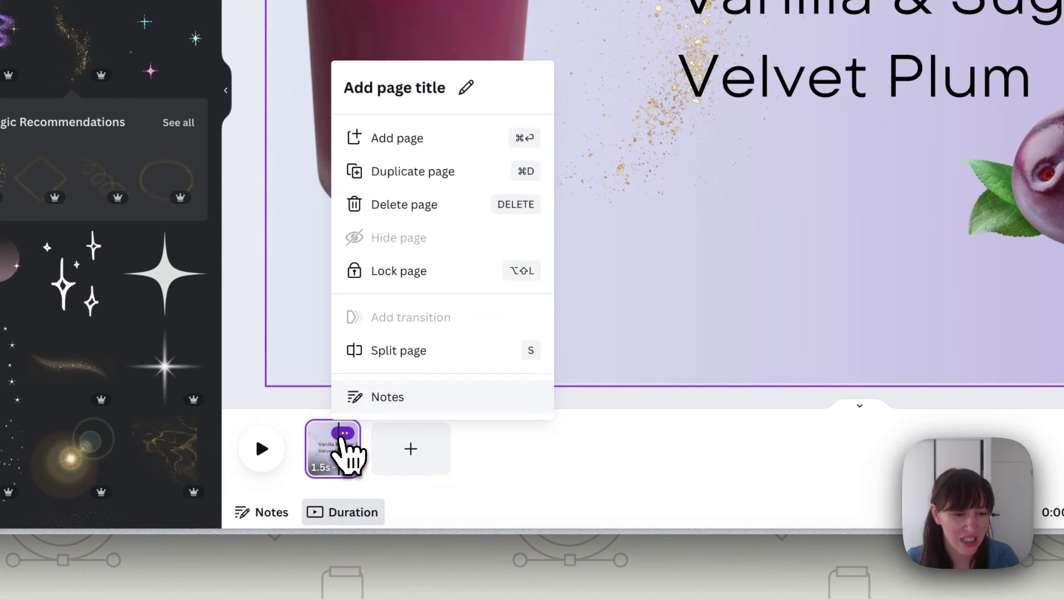
click(400, 174)
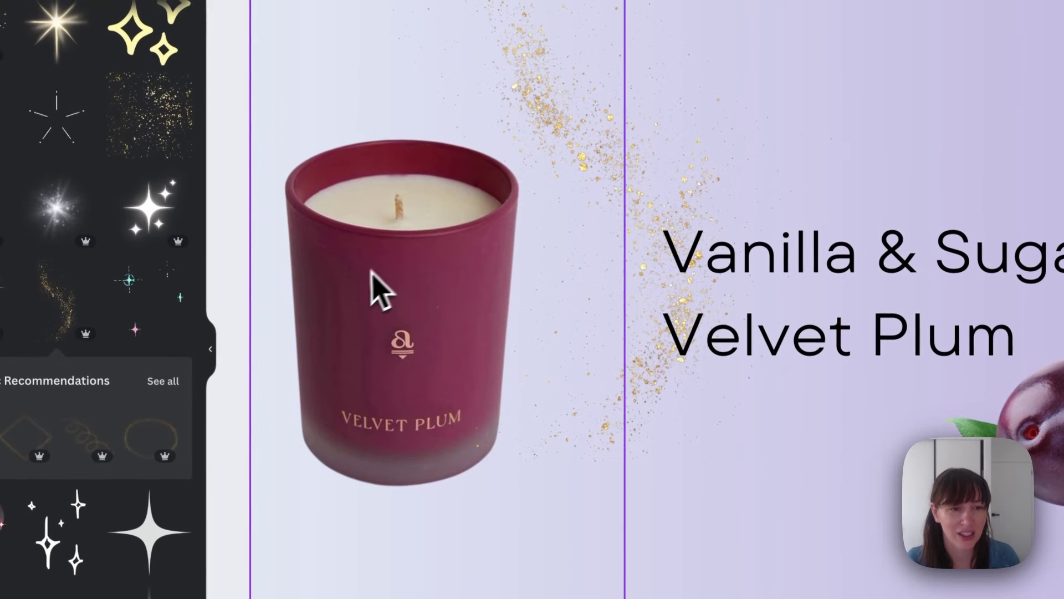
click(366, 276)
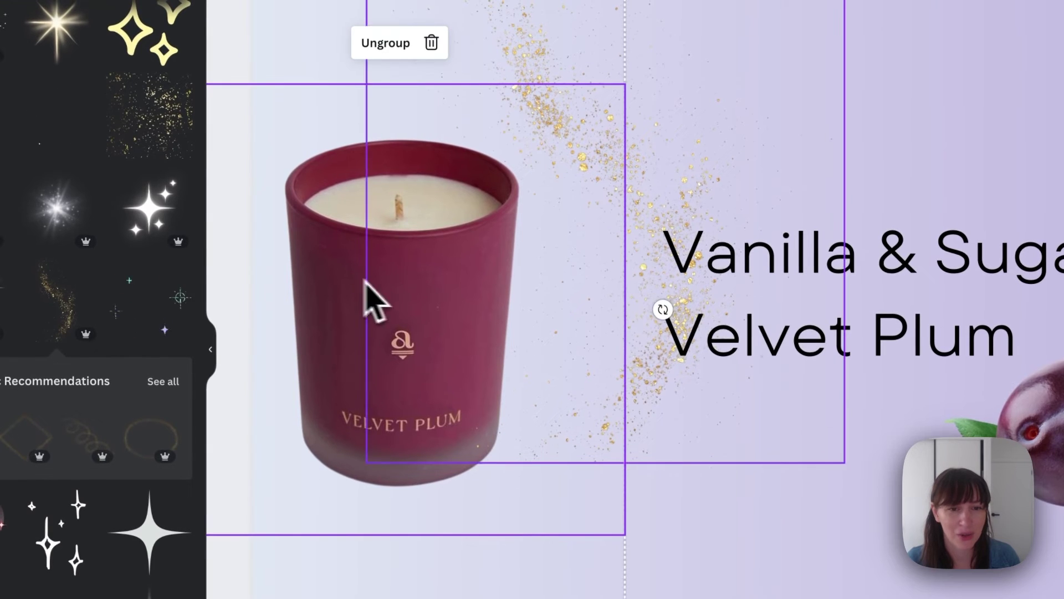
drag(663, 308, 577, 587)
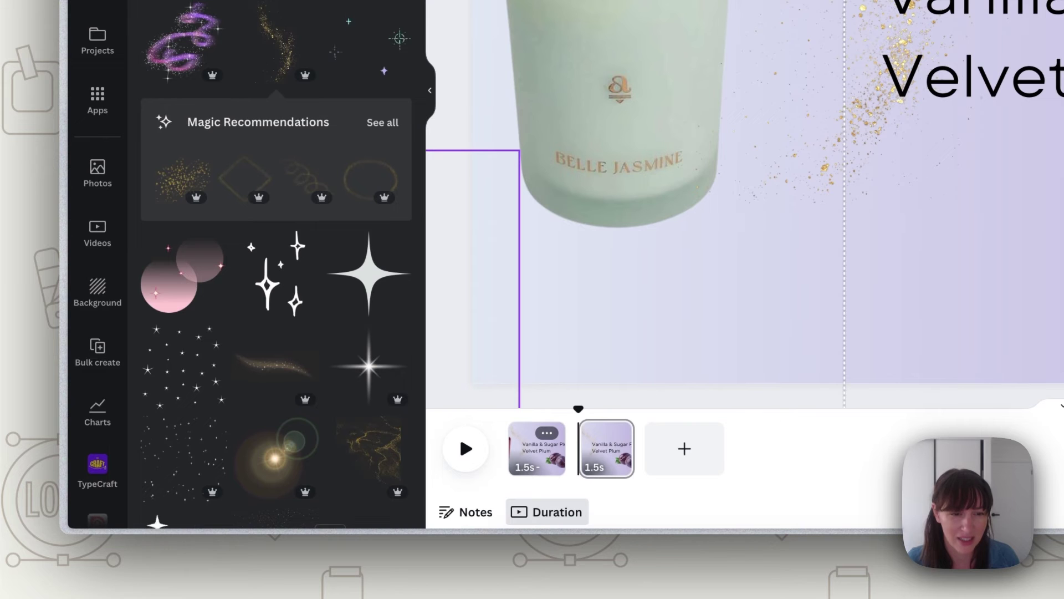
Delete page 2's plum text and image, then position the Jasmine text and vanilla flower group.
click(975, 349)
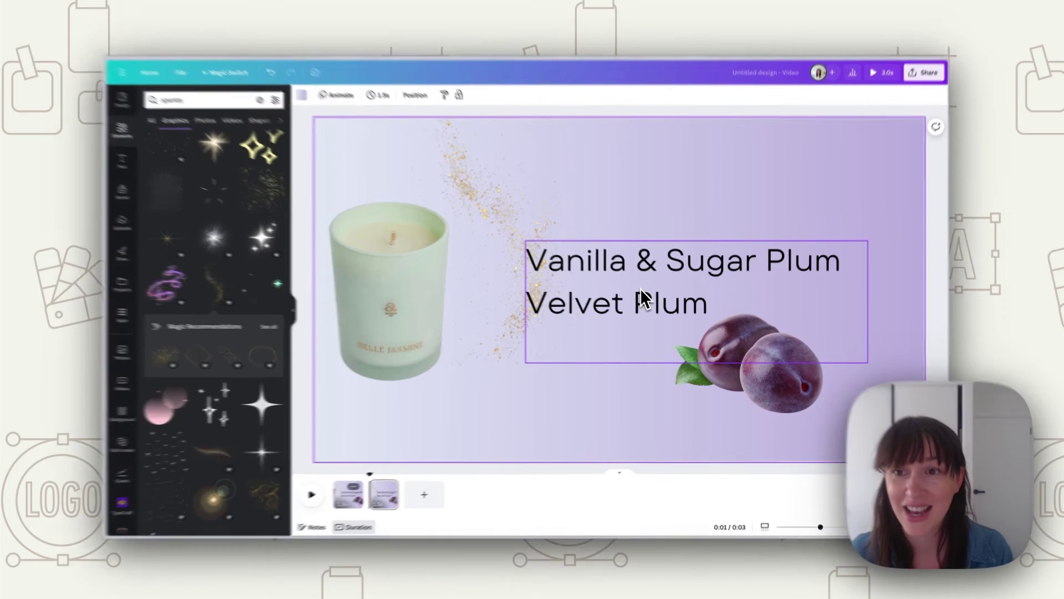
click(643, 299)
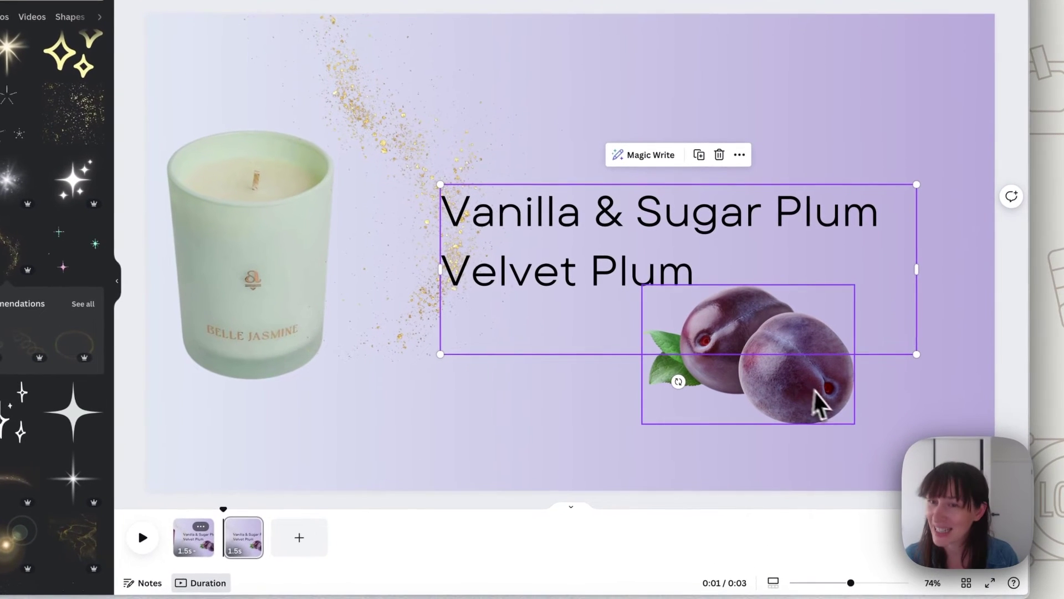
key(Delete)
click(820, 407)
key(Delete)
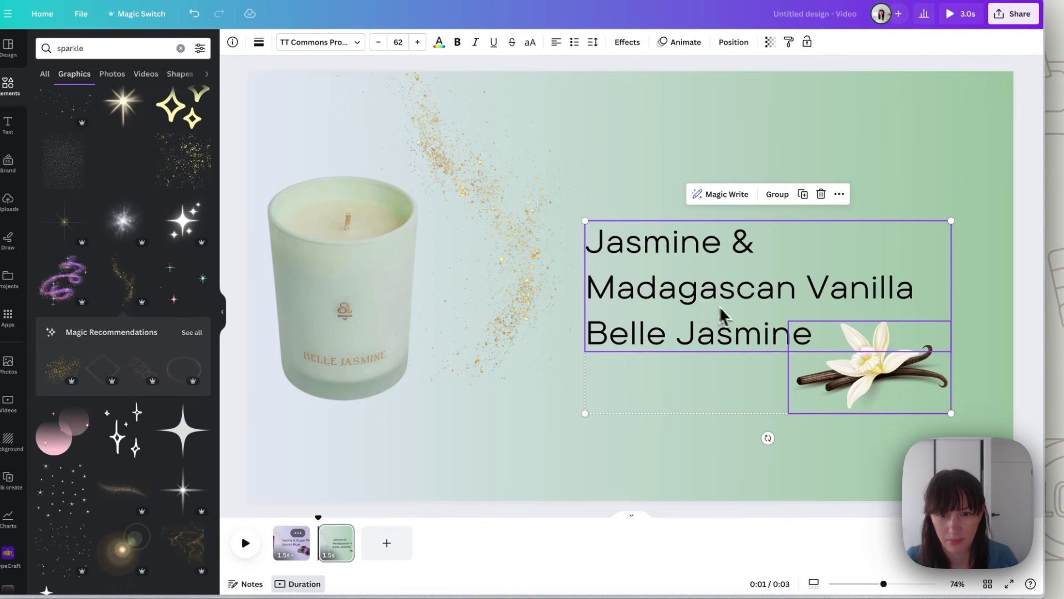
mouse_move(722, 316)
mouse_down()
mouse_move(704, 320)
mouse_move(715, 309)
mouse_move(705, 308)
mouse_up()
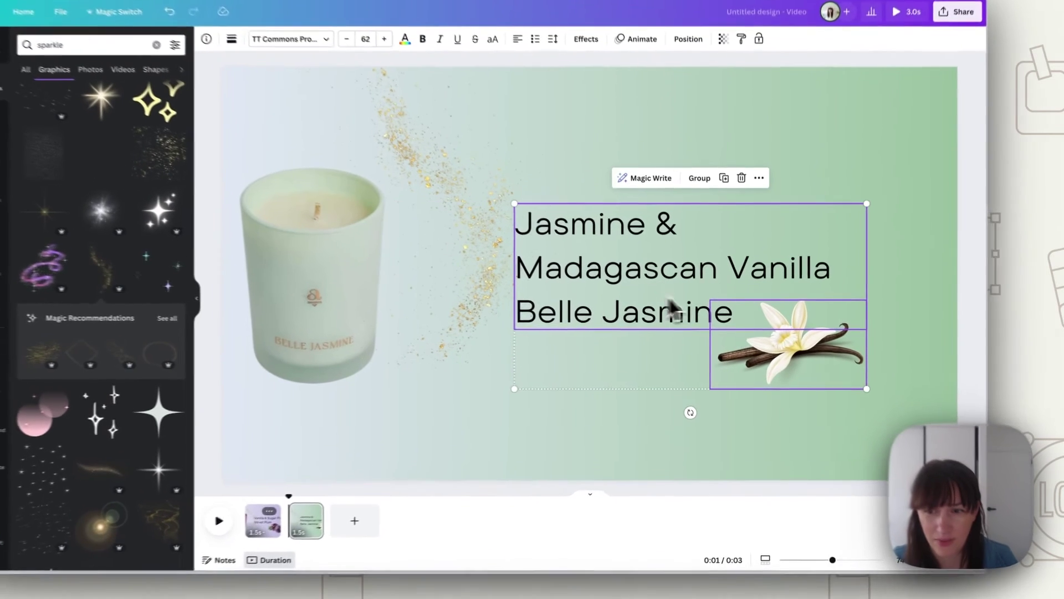
click(904, 337)
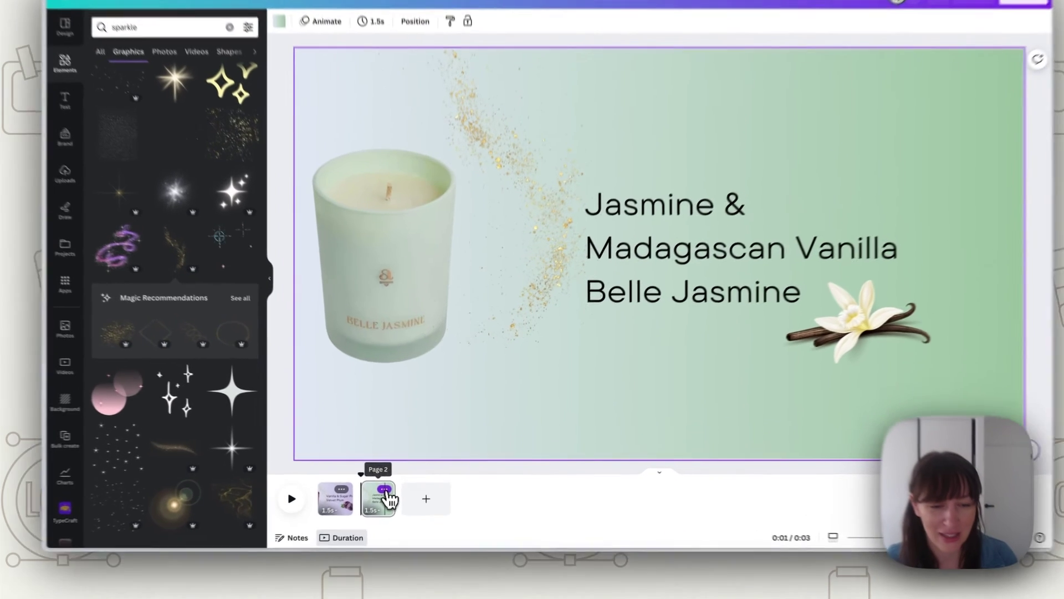
Duplicate page 2 into a third page and select its candle group.
right_click(404, 493)
click(427, 321)
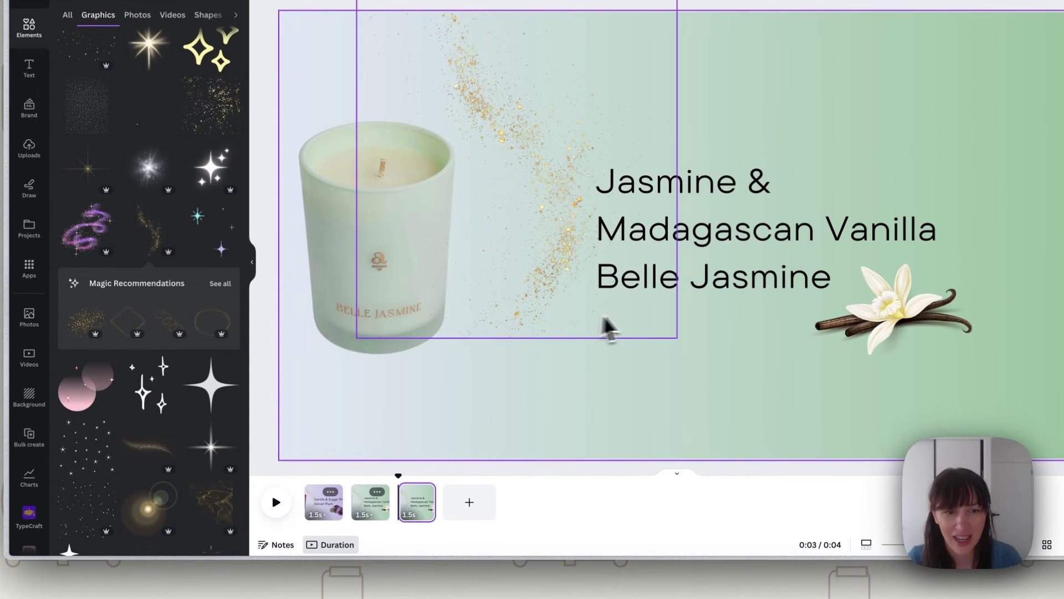
click(319, 260)
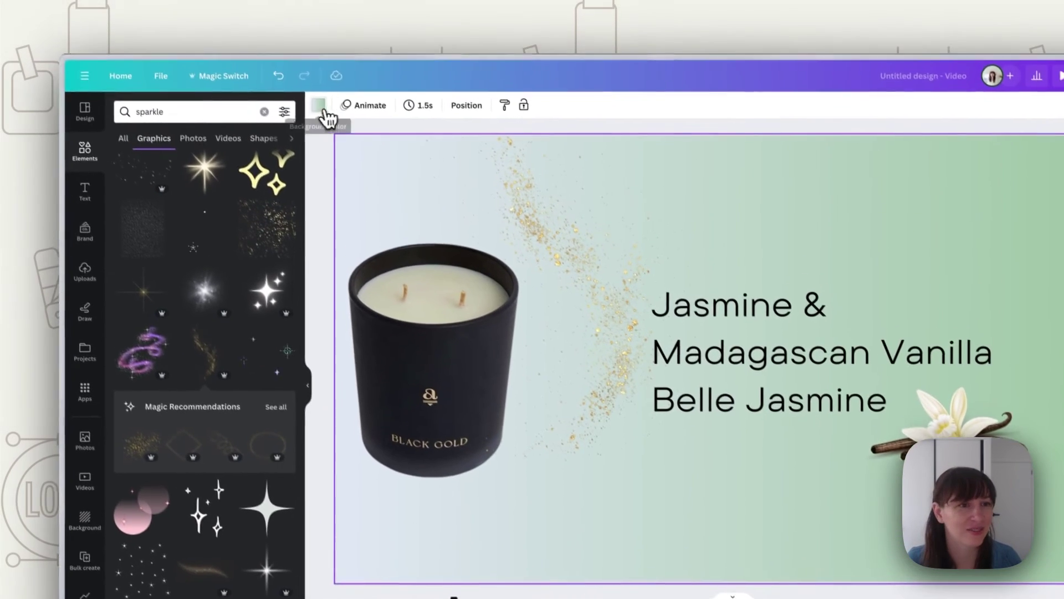
Change the background gradient's second colour to dark purple #352844.
click(271, 44)
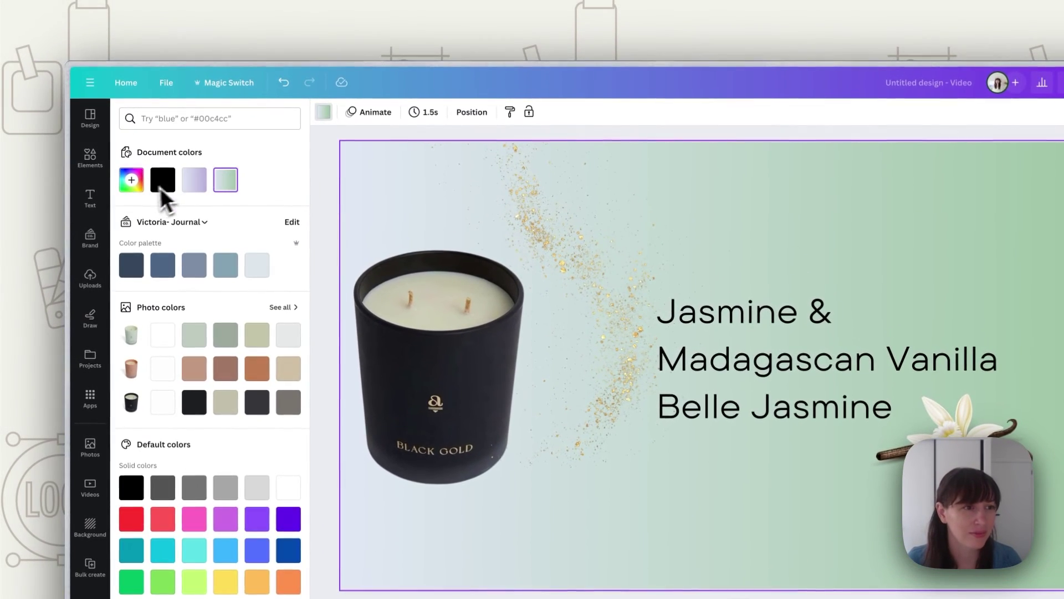
click(132, 186)
click(165, 264)
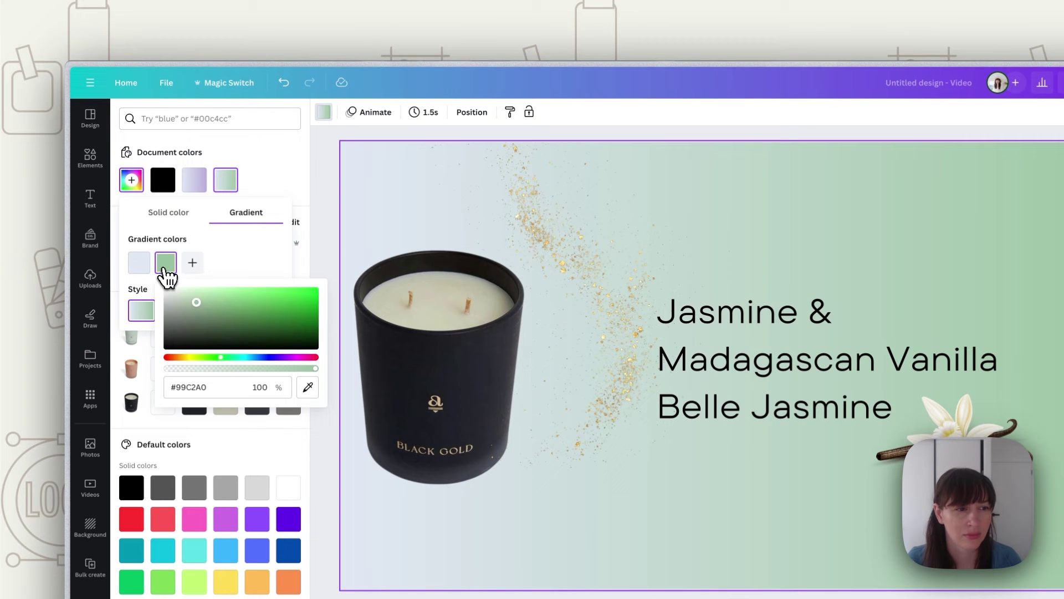
click(284, 357)
drag(196, 302, 228, 330)
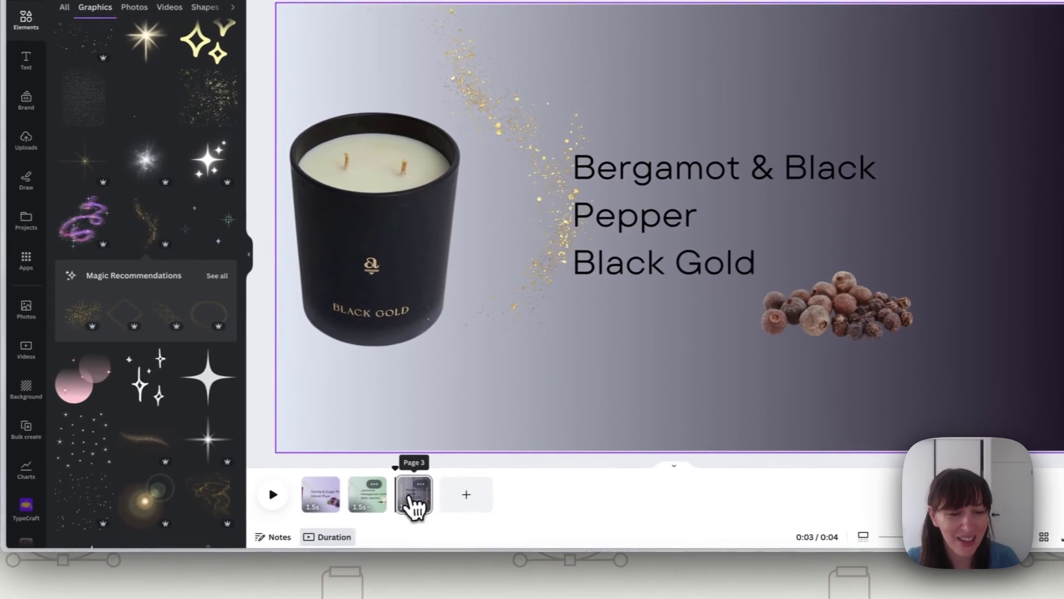
Duplicate page 3, rotate the candles to the pink Amber Santal one, and nudge the sandalwood text down.
click(421, 484)
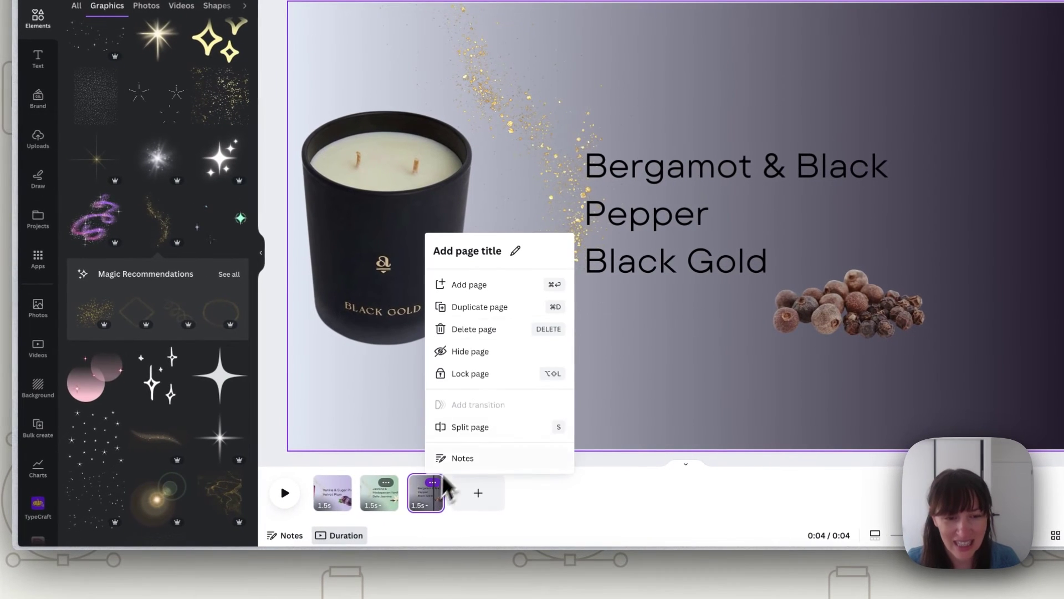
click(470, 314)
click(355, 260)
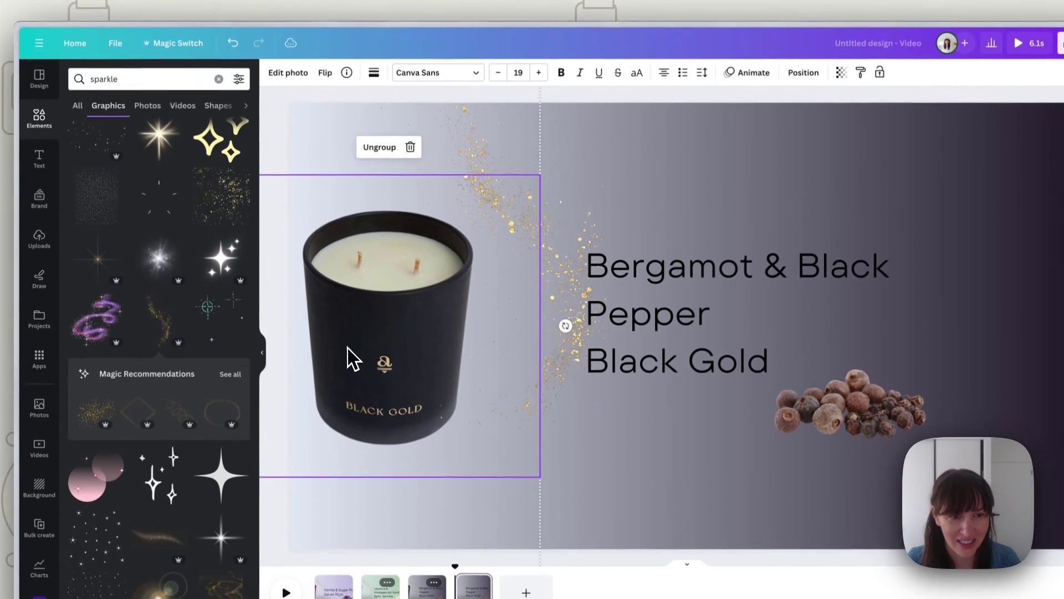
drag(565, 331, 565, 330)
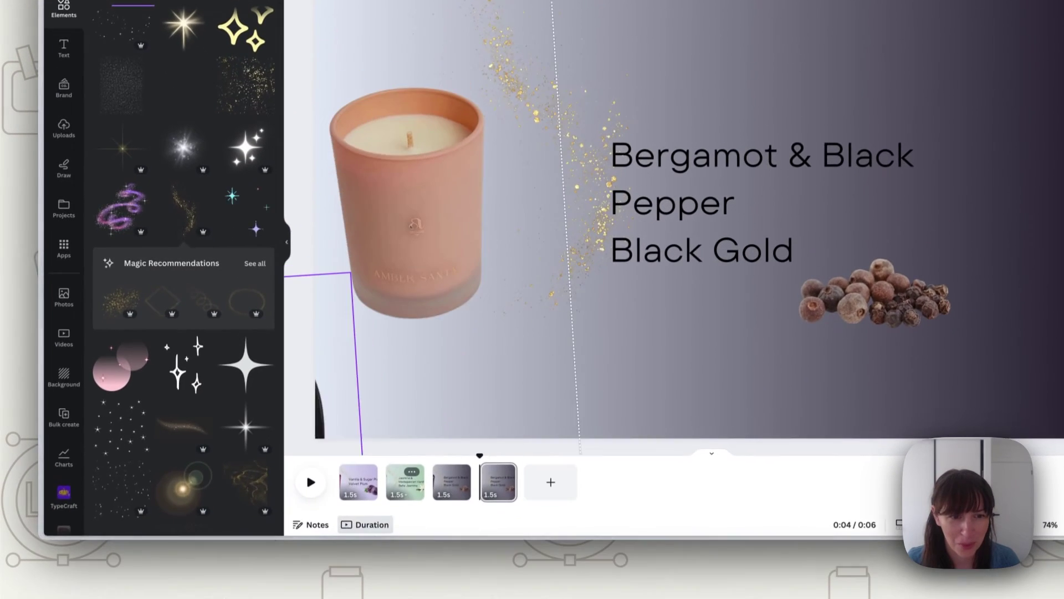
click(695, 342)
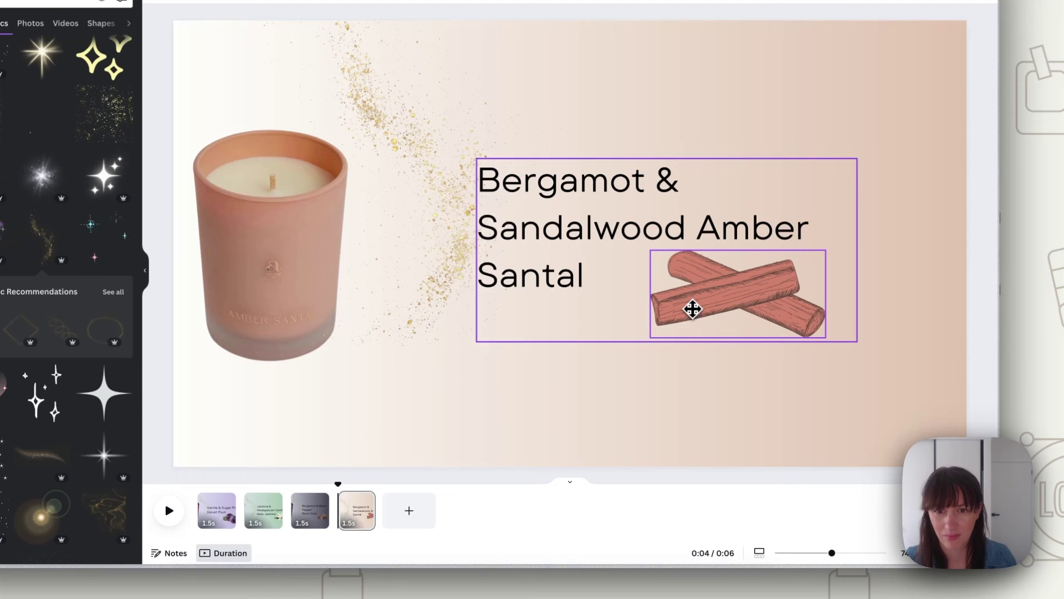
drag(692, 308, 695, 312)
click(726, 405)
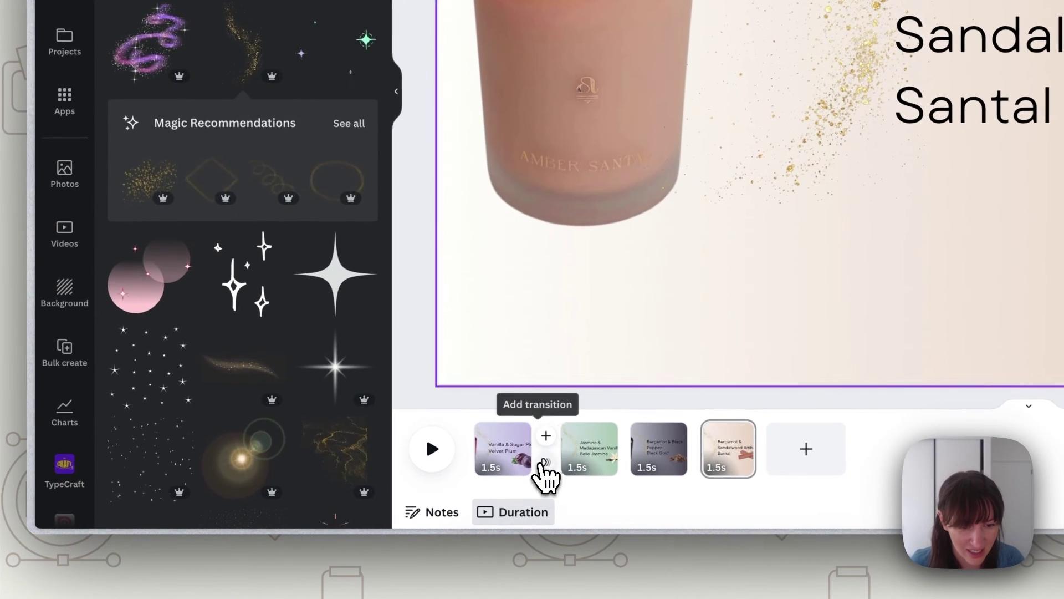
Add Match & Move transitions between pages 1–2 and pages 2–3.
click(474, 475)
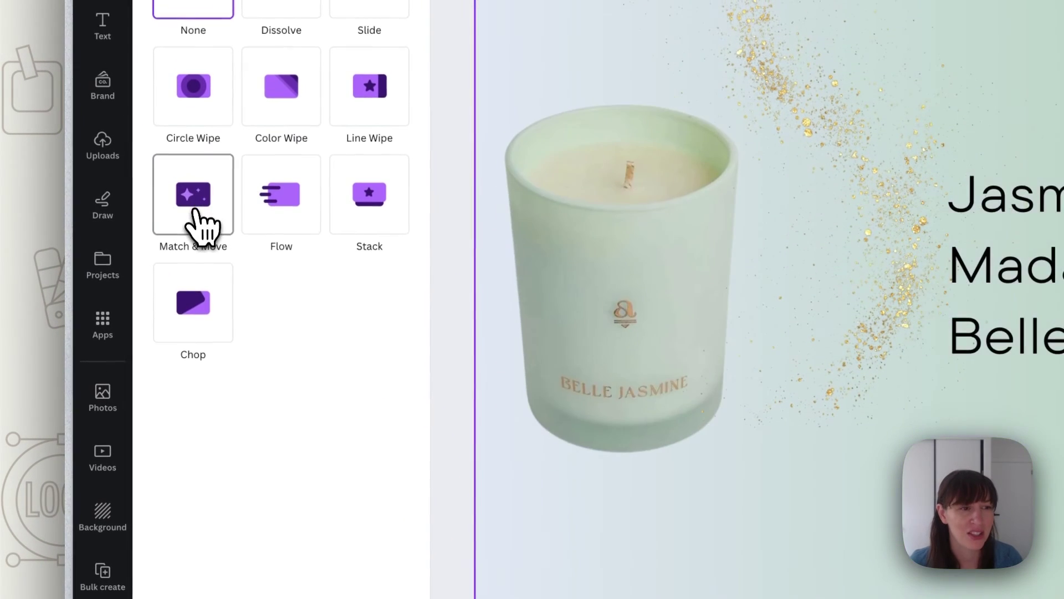
click(194, 209)
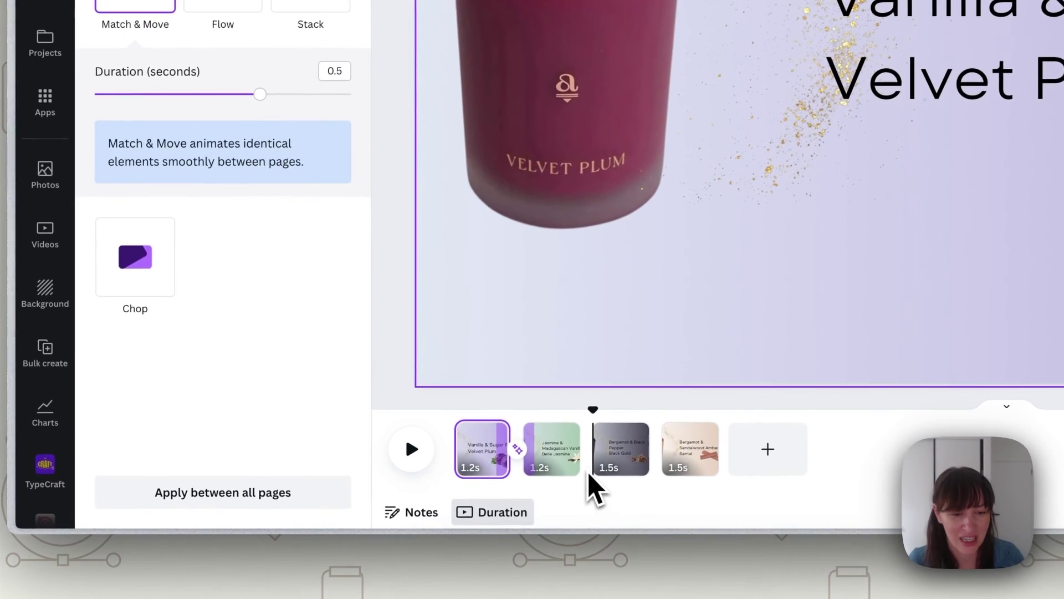
mouse_move(415, 502)
click(590, 465)
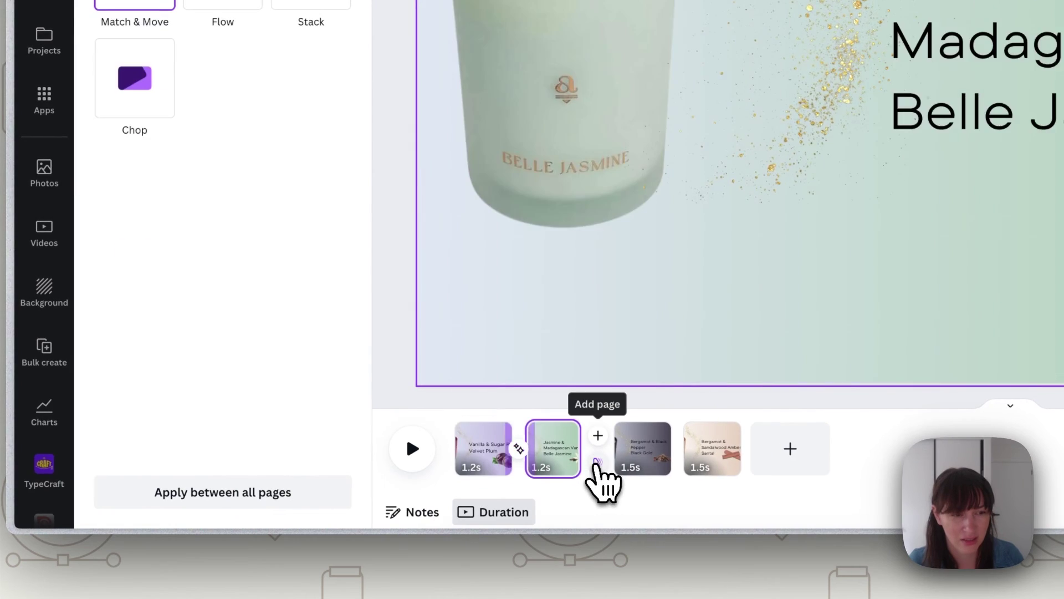
click(157, 74)
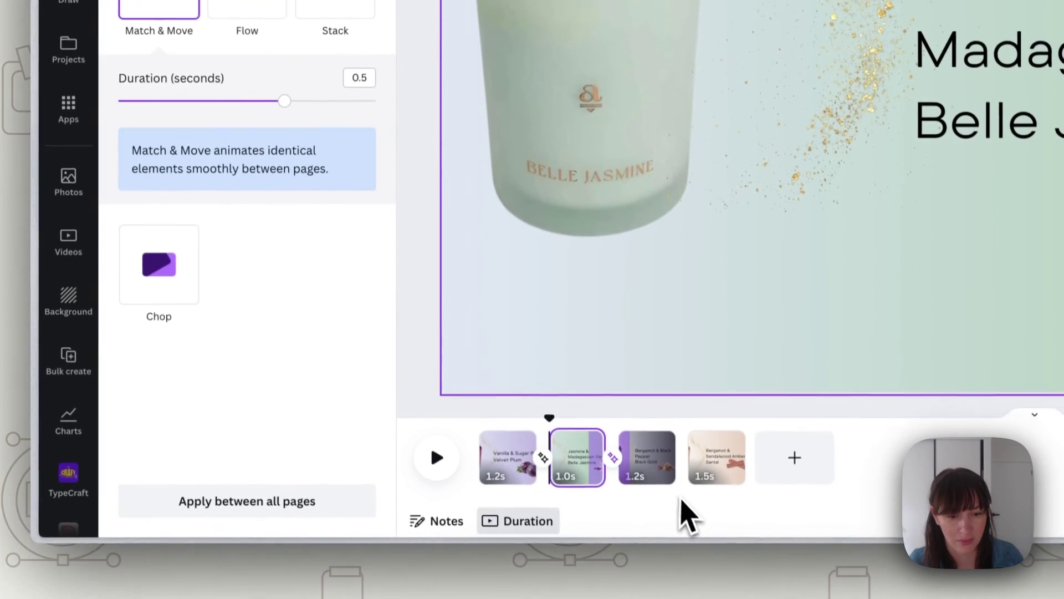
Add a Match & Move transition between pages 3 and 4.
click(696, 549)
click(690, 461)
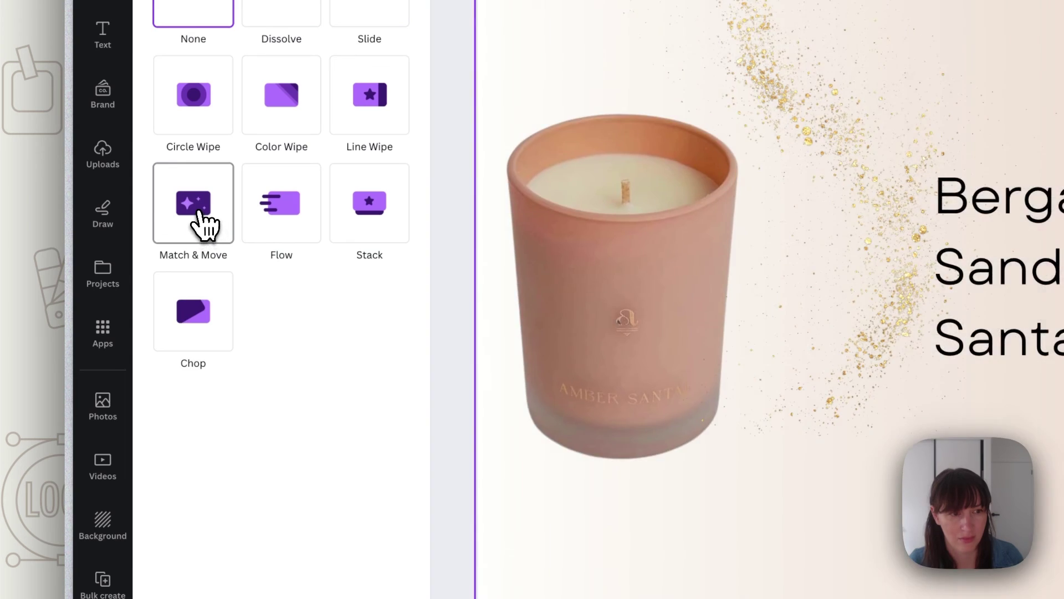
click(204, 221)
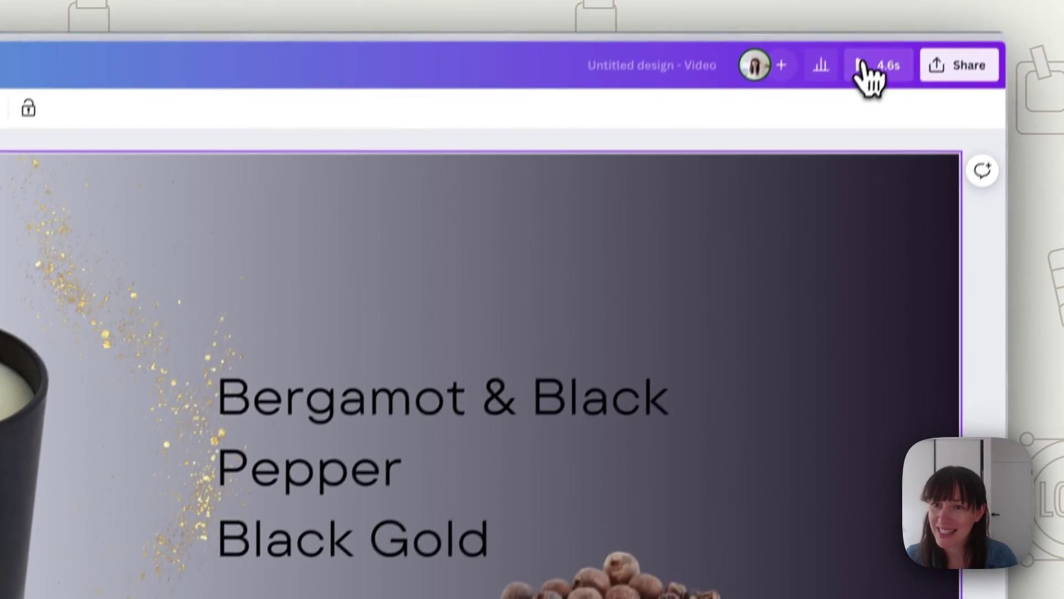
Preview the full four-page video through to its 0:04 end.
click(861, 65)
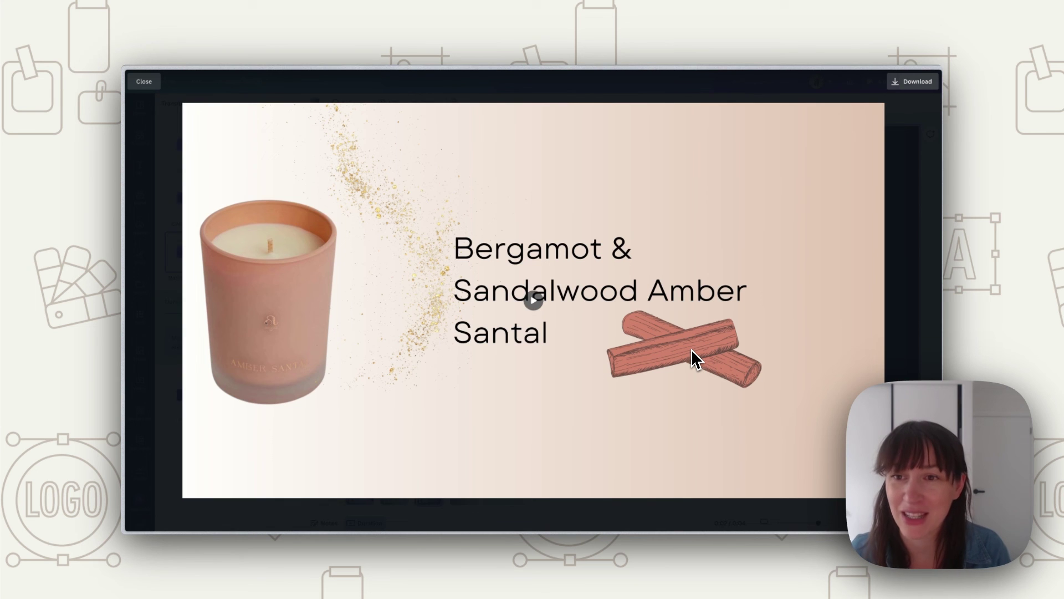
mouse_move(711, 353)
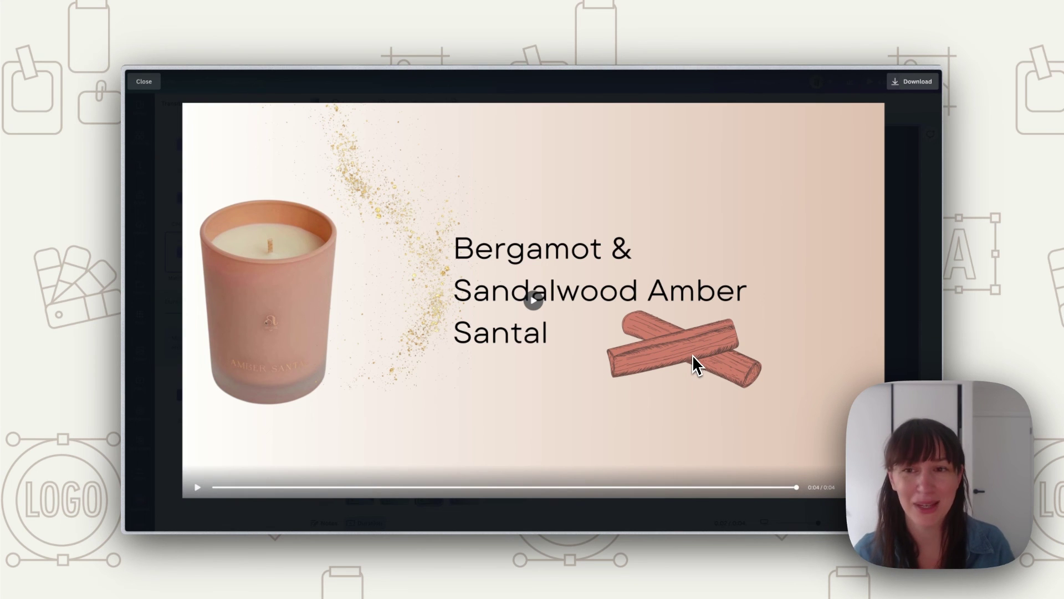